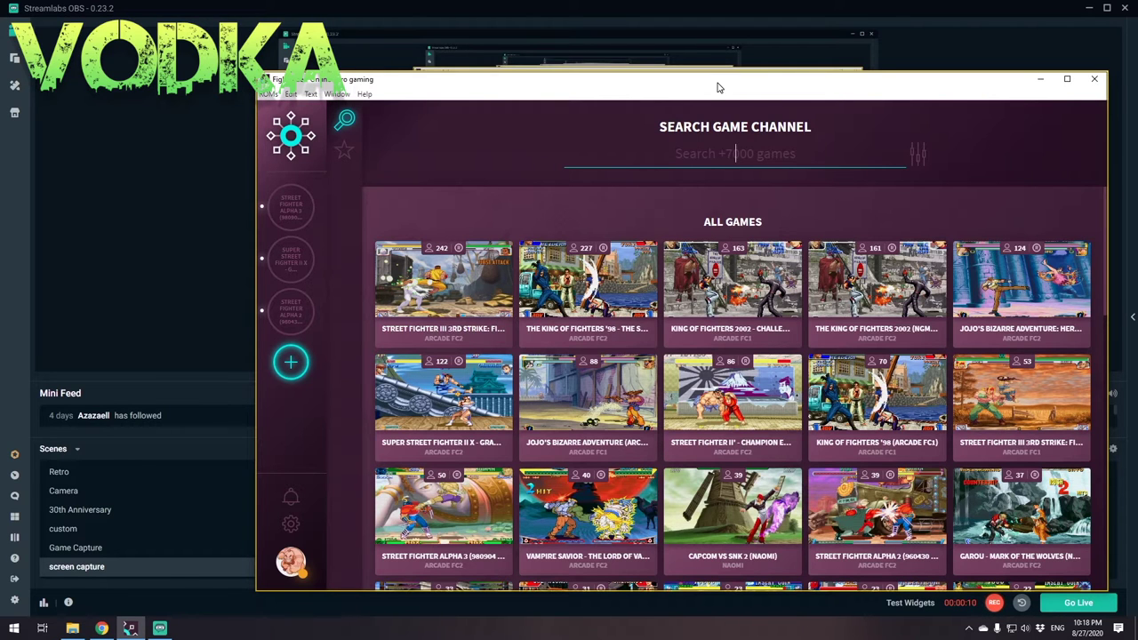
# Step: Reposition the Fightcade window on the desktop and look through the list of all available game channels
pyautogui.moveTo(718, 87); pyautogui.dragTo(642, 80)
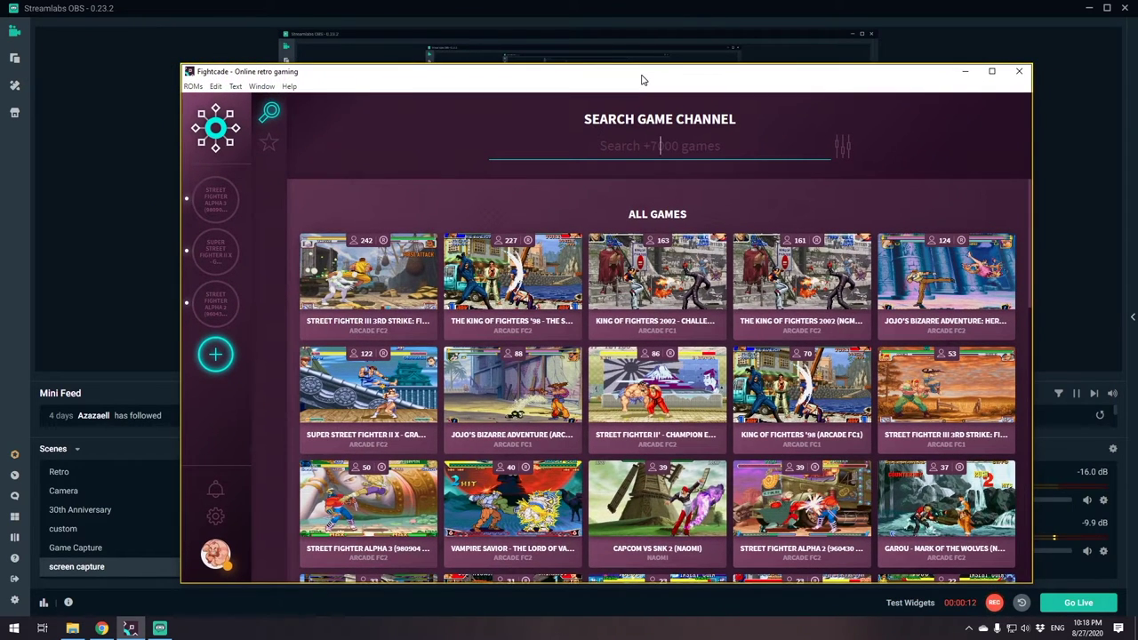
pyautogui.moveTo(643, 80); pyautogui.dragTo(643, 66)
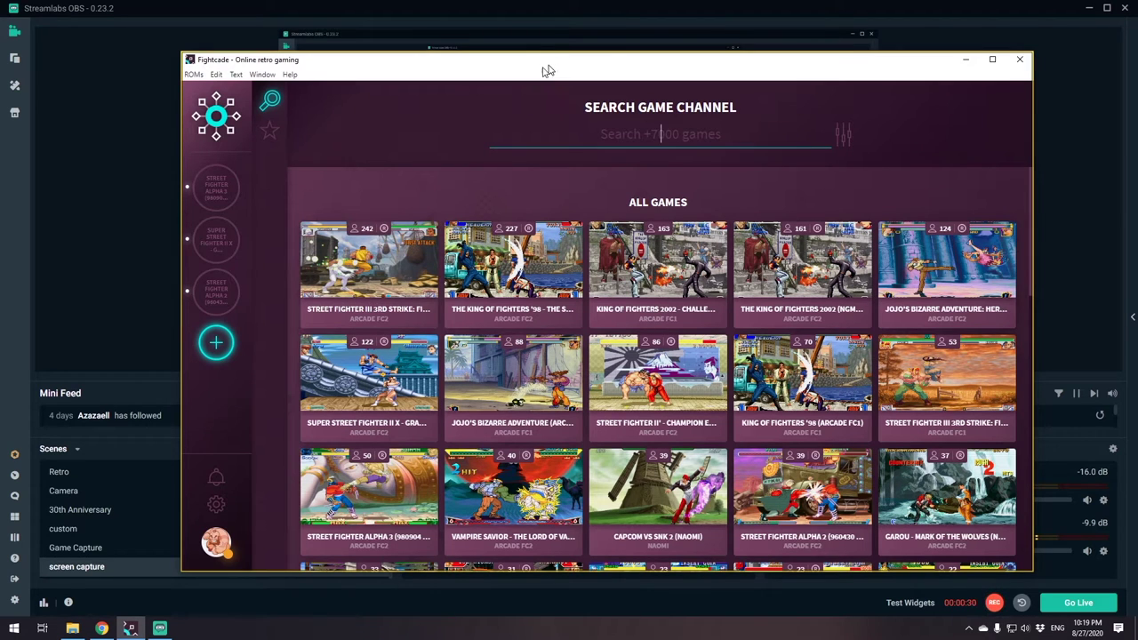
pyautogui.moveTo(505, 59); pyautogui.dragTo(500, 42)
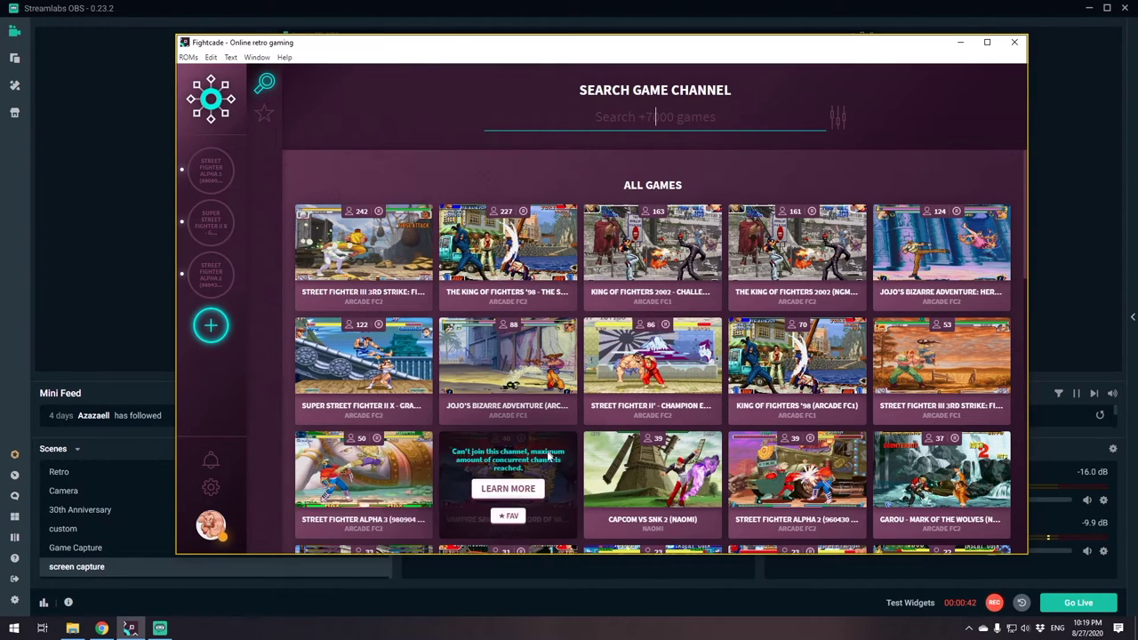
pyautogui.scroll(-10, 640, 349)
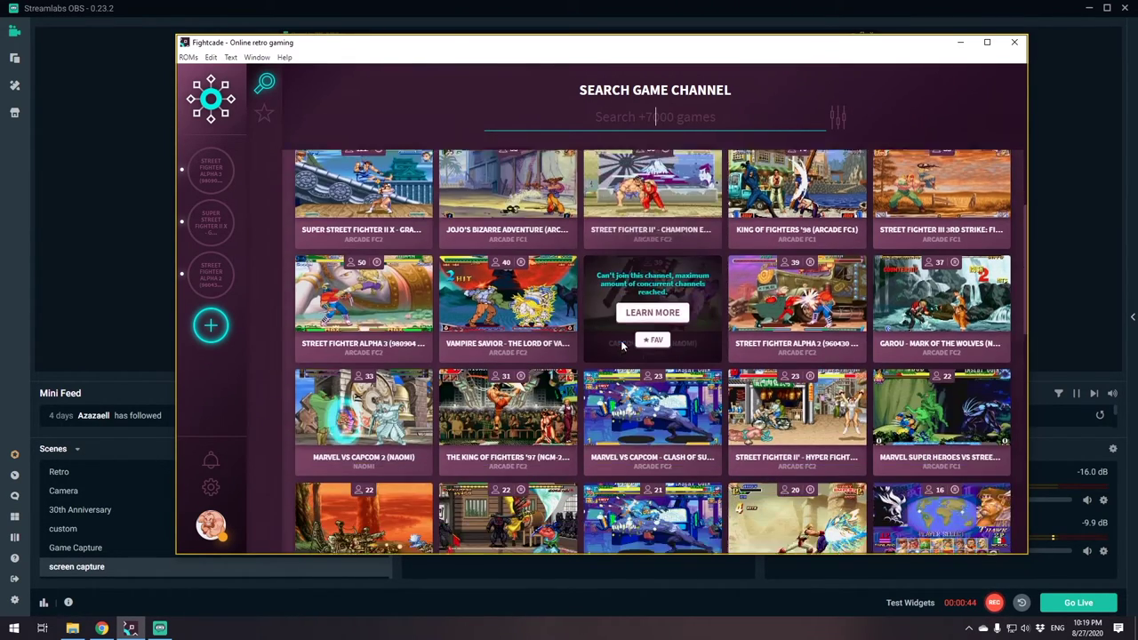
pyautogui.scroll(10, 623, 347)
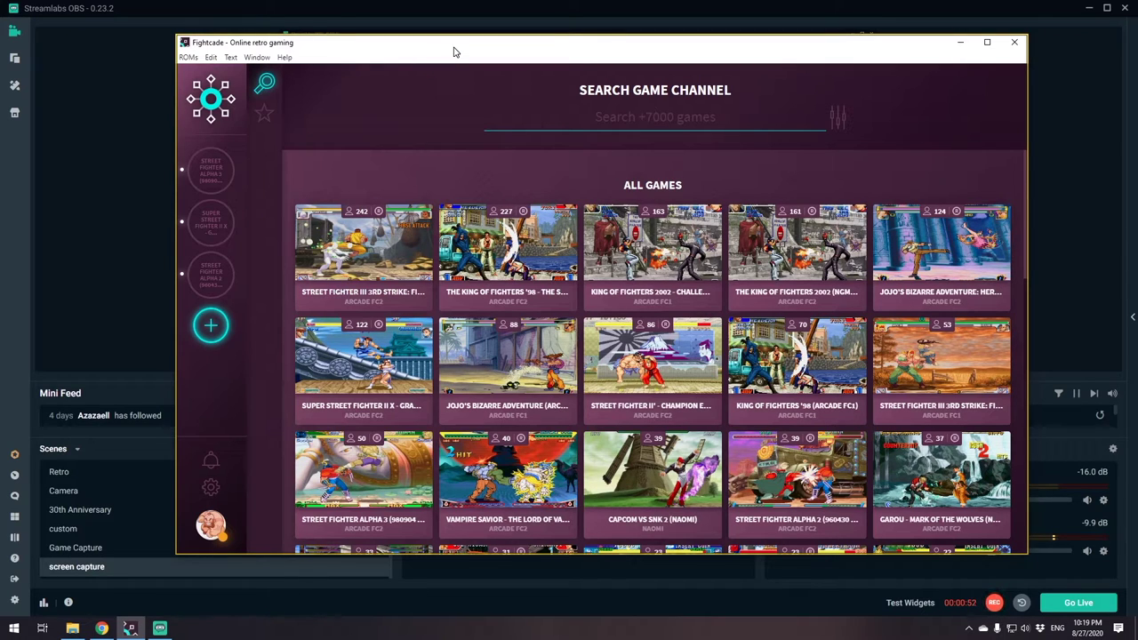
# Step: Switch to Chrome and show the full web address of the Fightcade download page
pyautogui.click(102, 628)
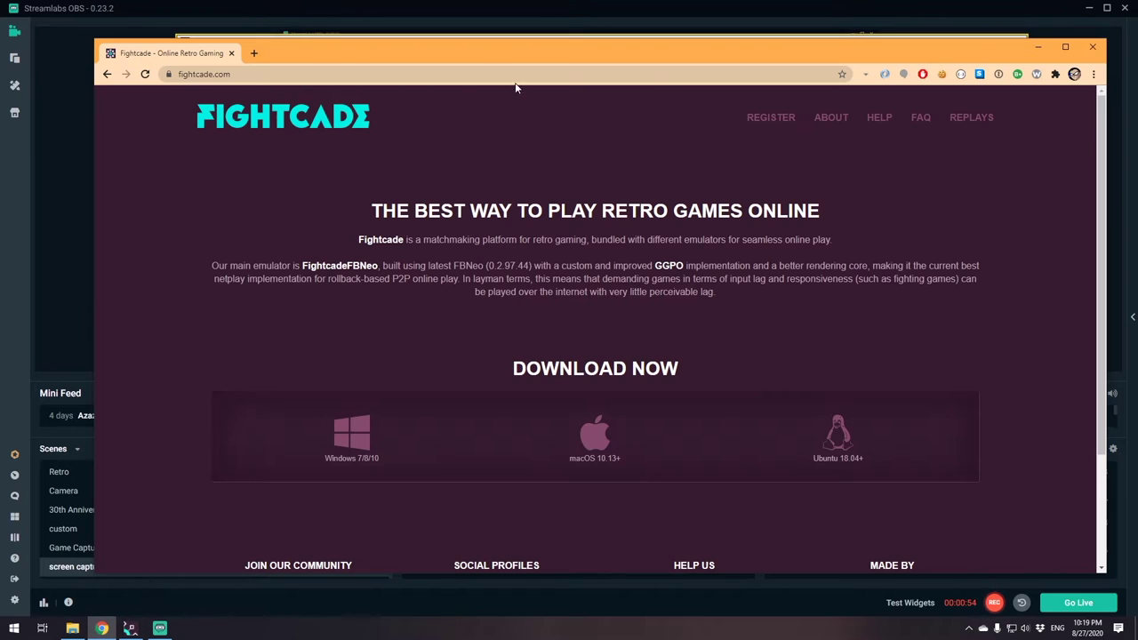
pyautogui.click(267, 76)
pyautogui.click(327, 78)
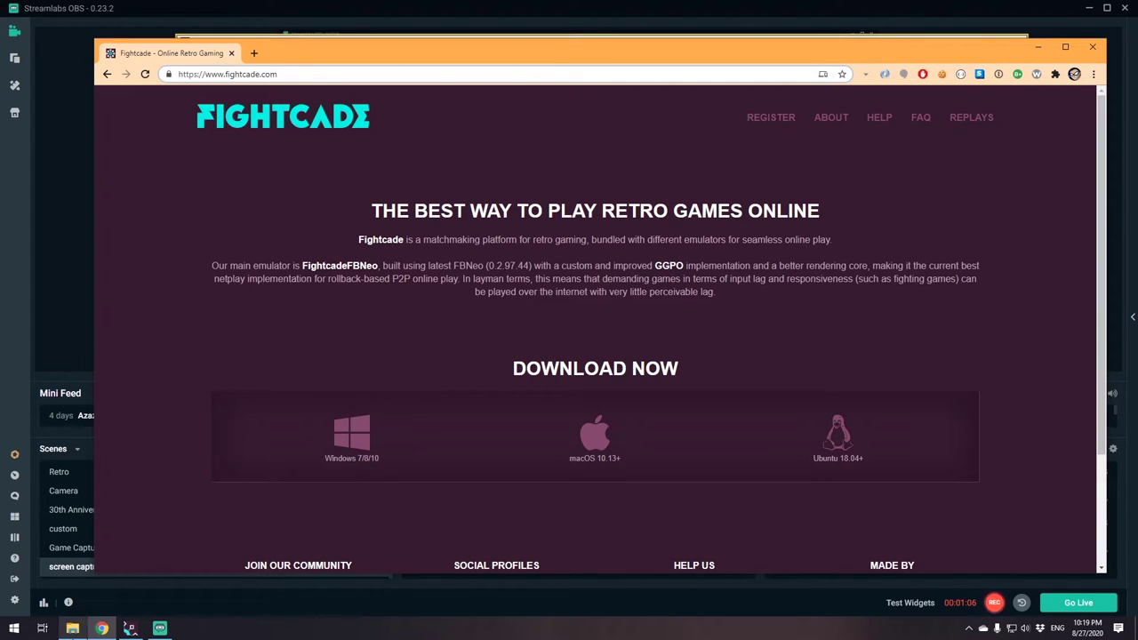
# Step: Switch to File Explorer and look inside json_files.zip in the FightCade2 folder
pyautogui.click(72, 628)
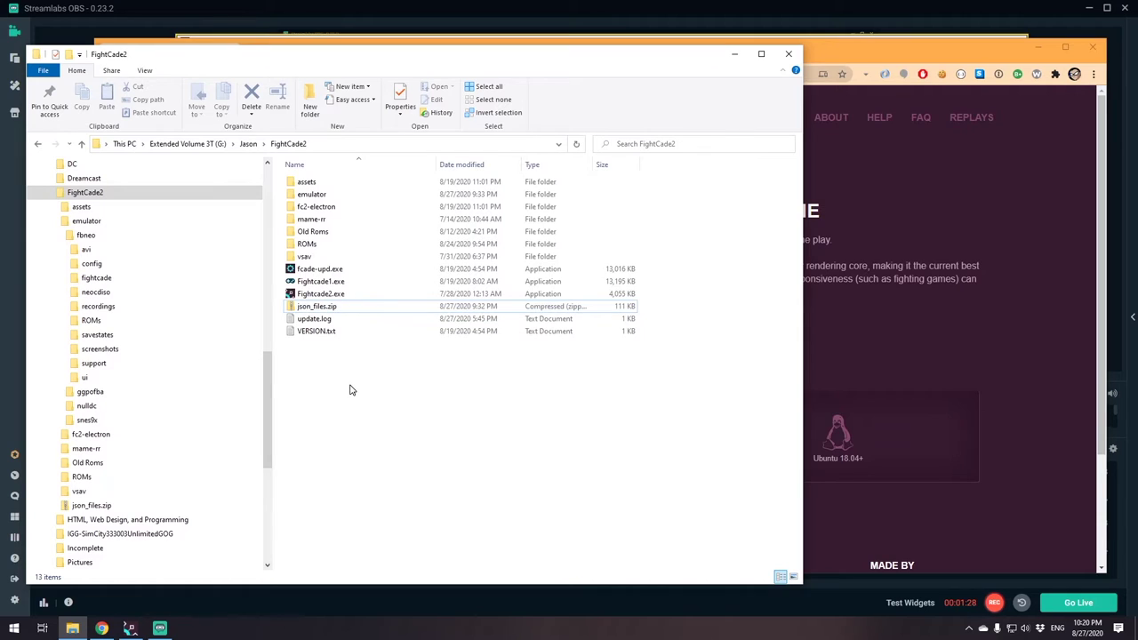
pyautogui.click(319, 308)
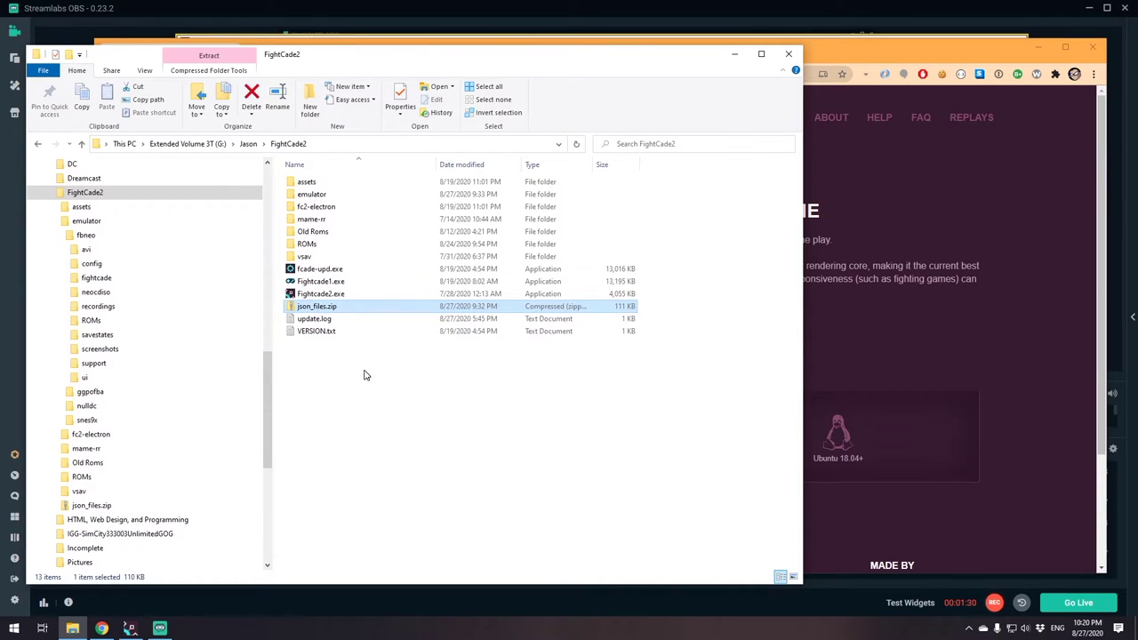
pyautogui.doubleClick(330, 308)
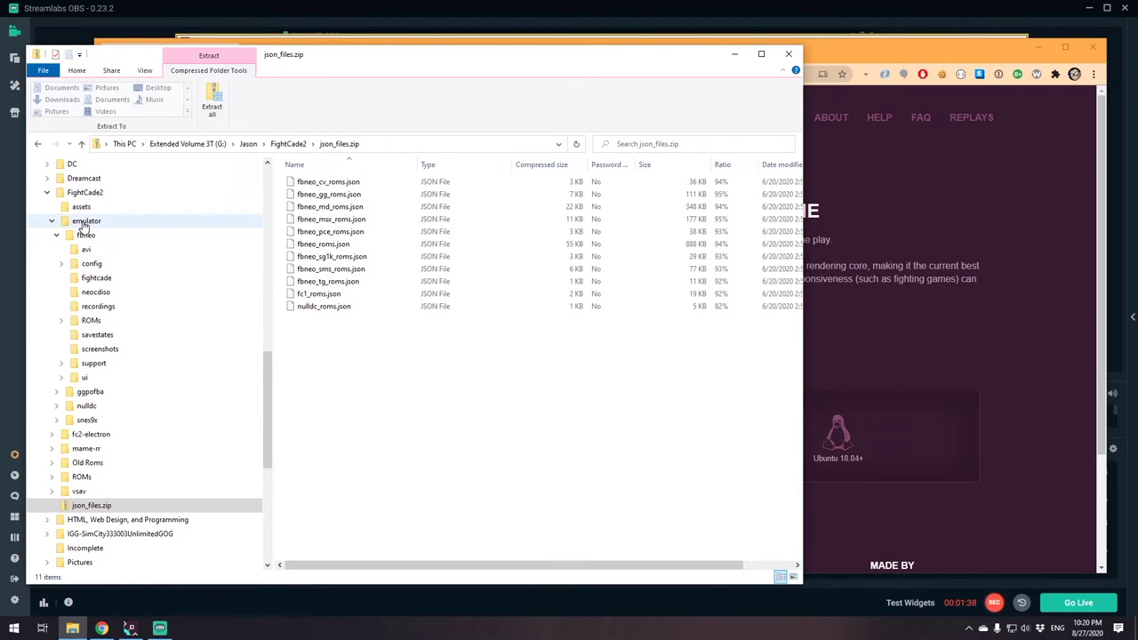
# Step: Return to the FightCade2 folder and open its emulator folder to examine where the JSON files belong
pyautogui.click(85, 193)
pyautogui.click(384, 378)
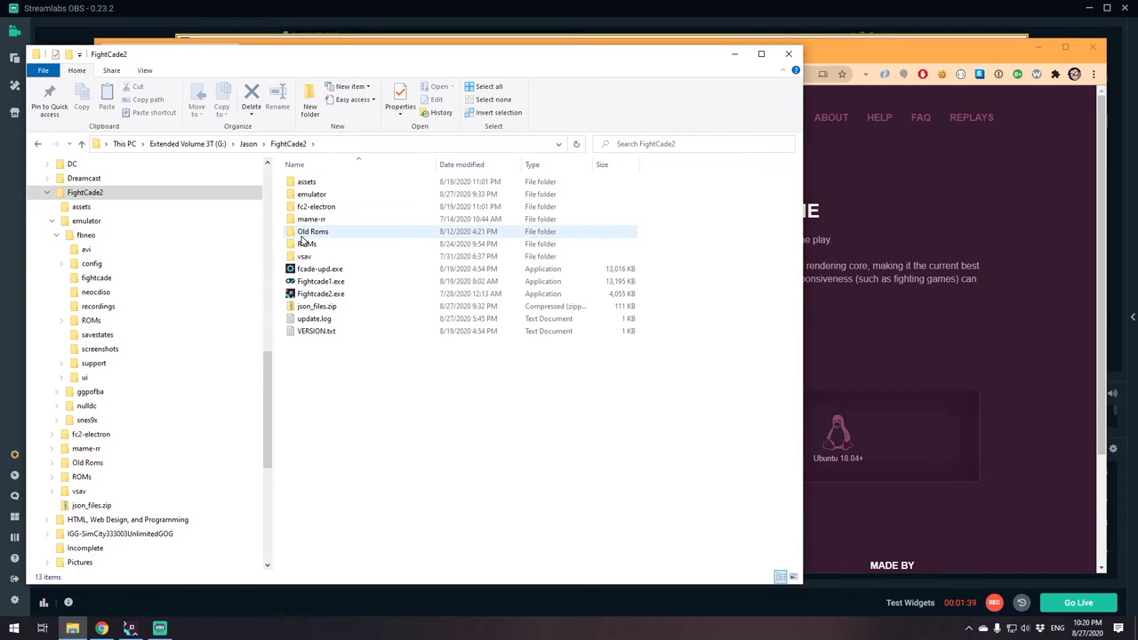
pyautogui.click(325, 194)
pyautogui.doubleClick(320, 196)
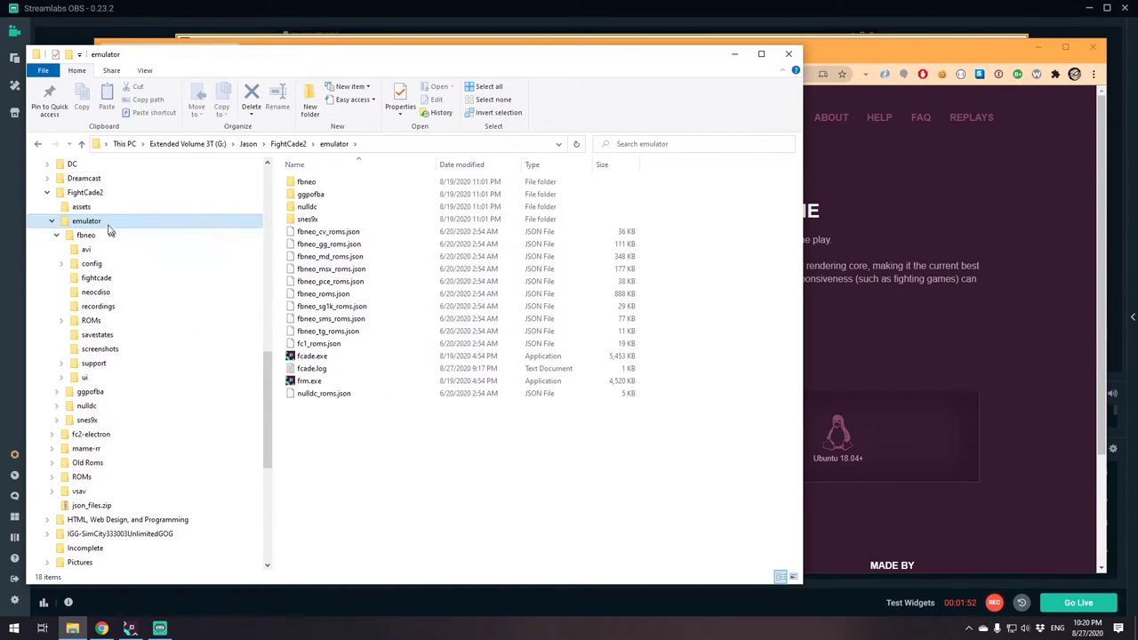
# Step: Locate Fightcade2.exe in the FightCade2 folder, and switch back to the running Fightcade window
pyautogui.click(89, 192)
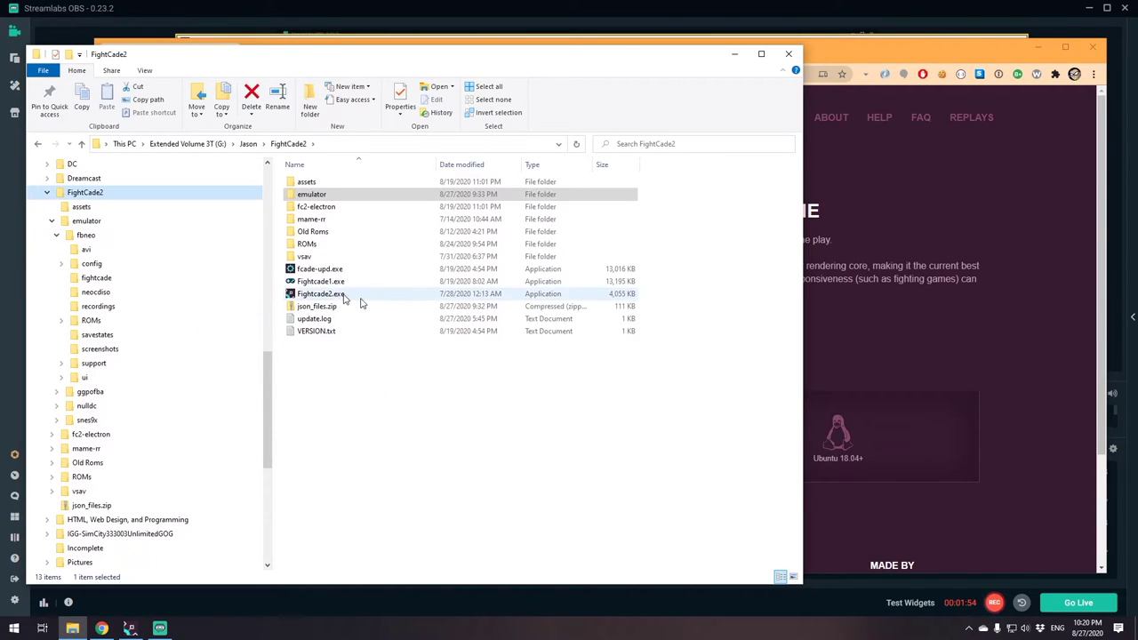
pyautogui.click(322, 295)
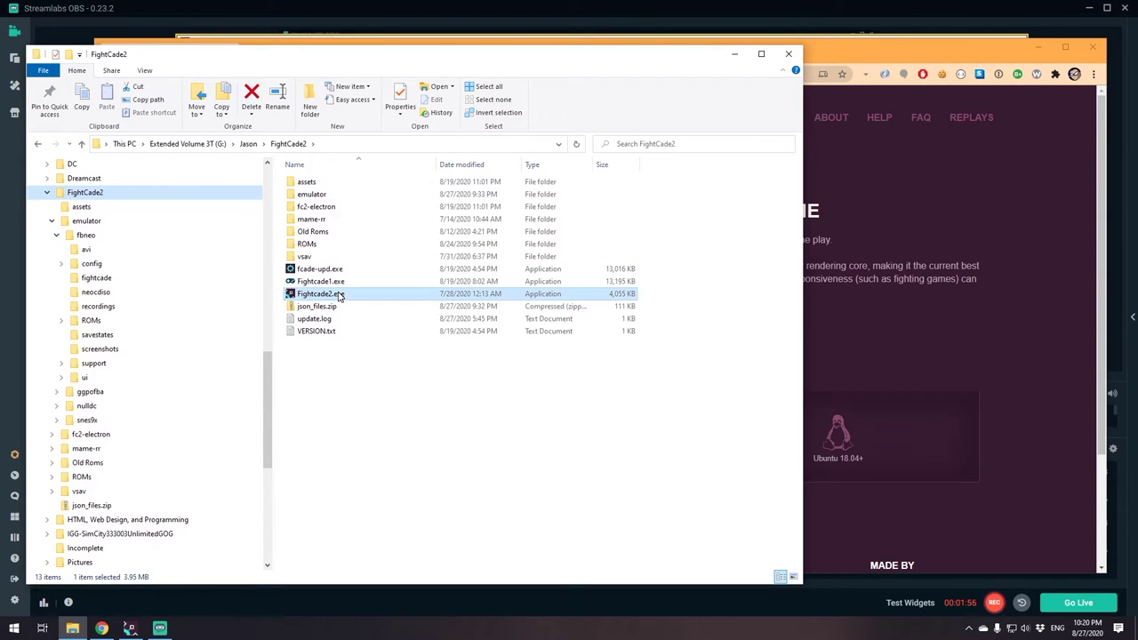
pyautogui.click(134, 631)
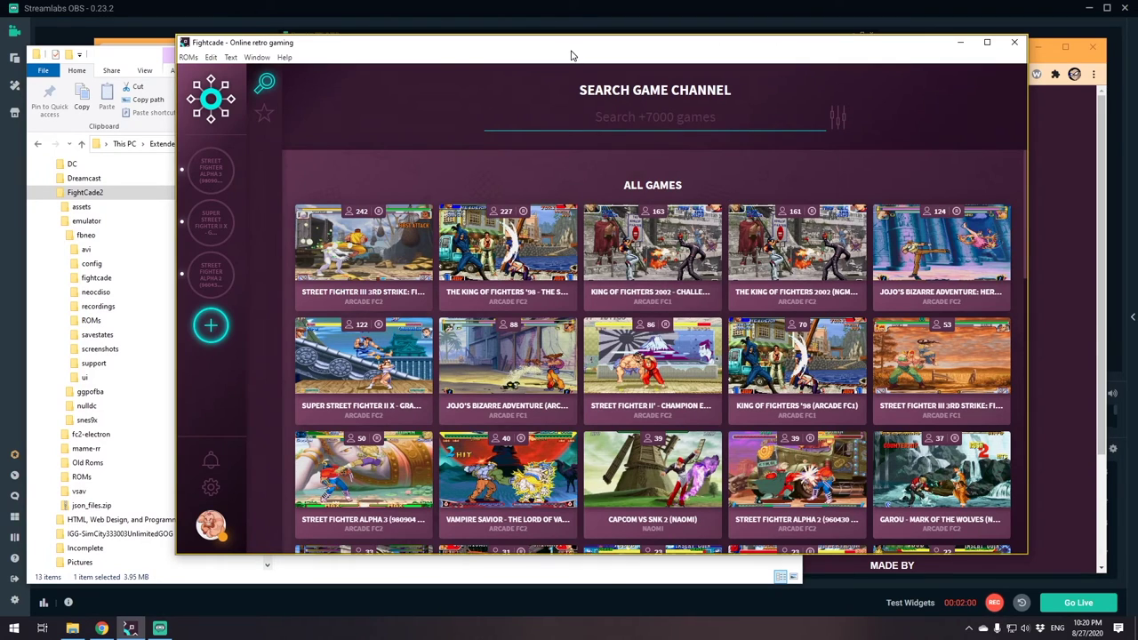
pyautogui.moveTo(574, 55); pyautogui.dragTo(538, 72)
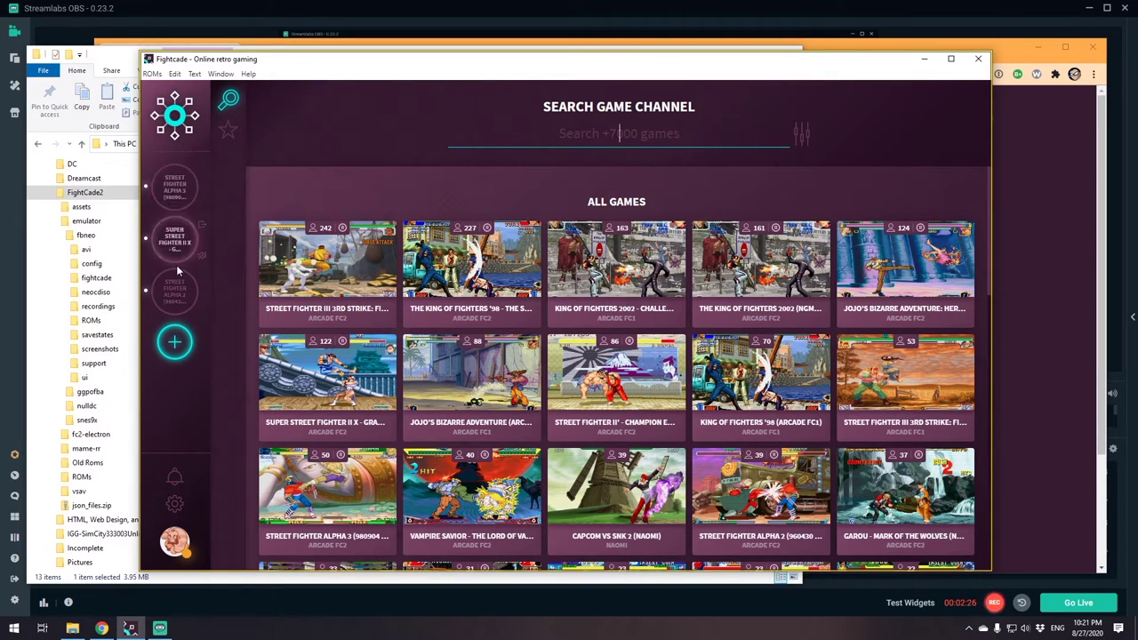
# Step: Open the Super Street Fighter II X - Grand Master Challenge channel and launch a test game in the emulator
pyautogui.click(175, 239)
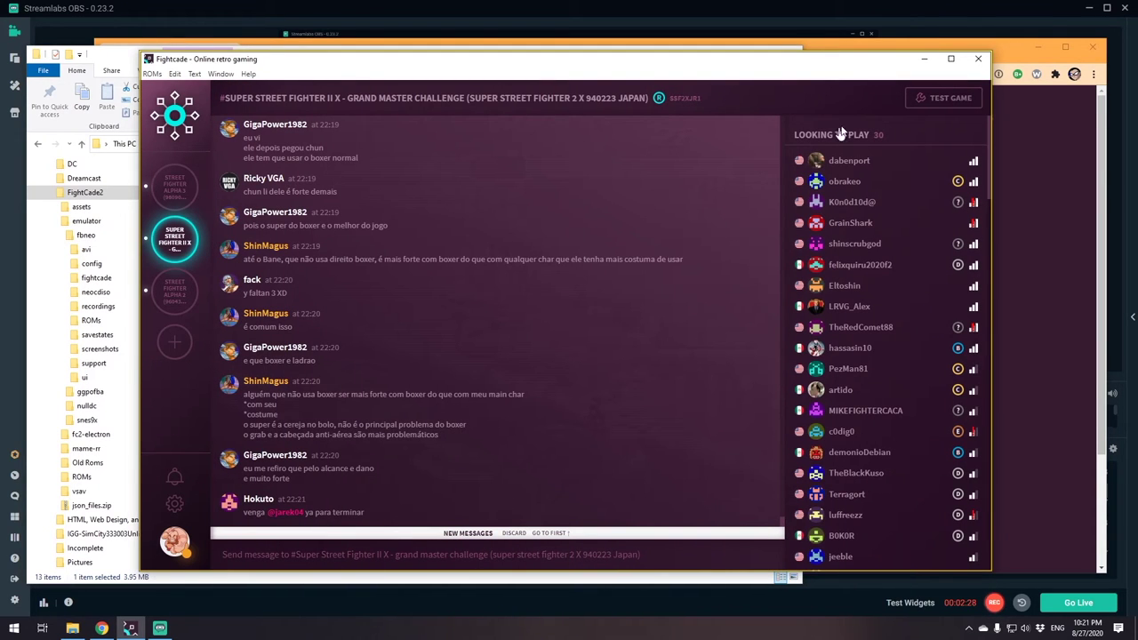
pyautogui.click(515, 532)
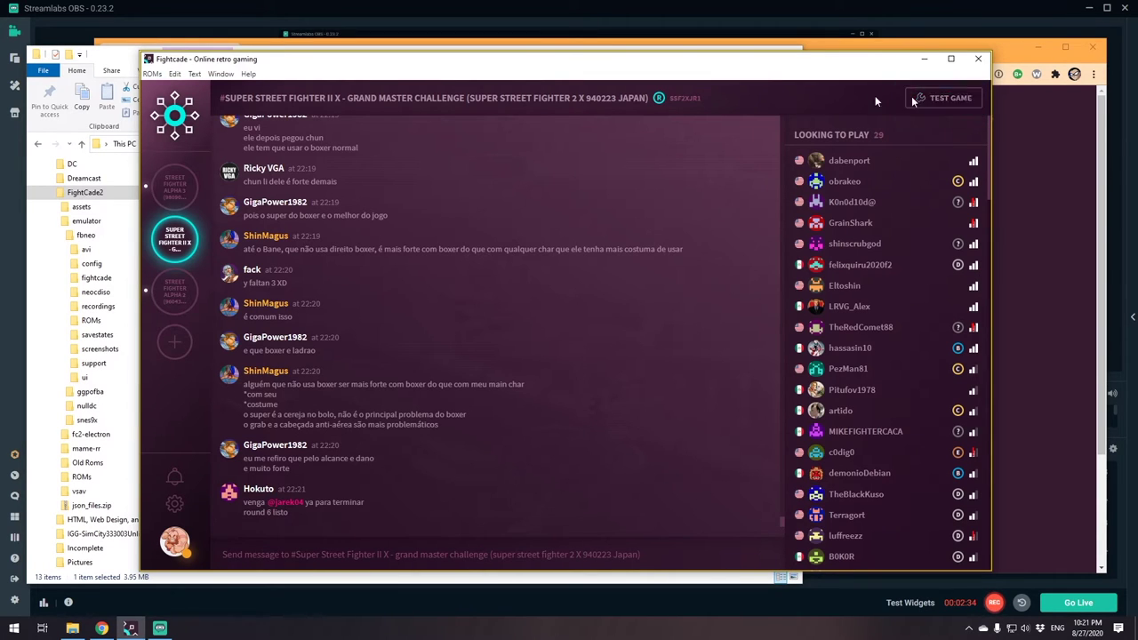
pyautogui.click(944, 98)
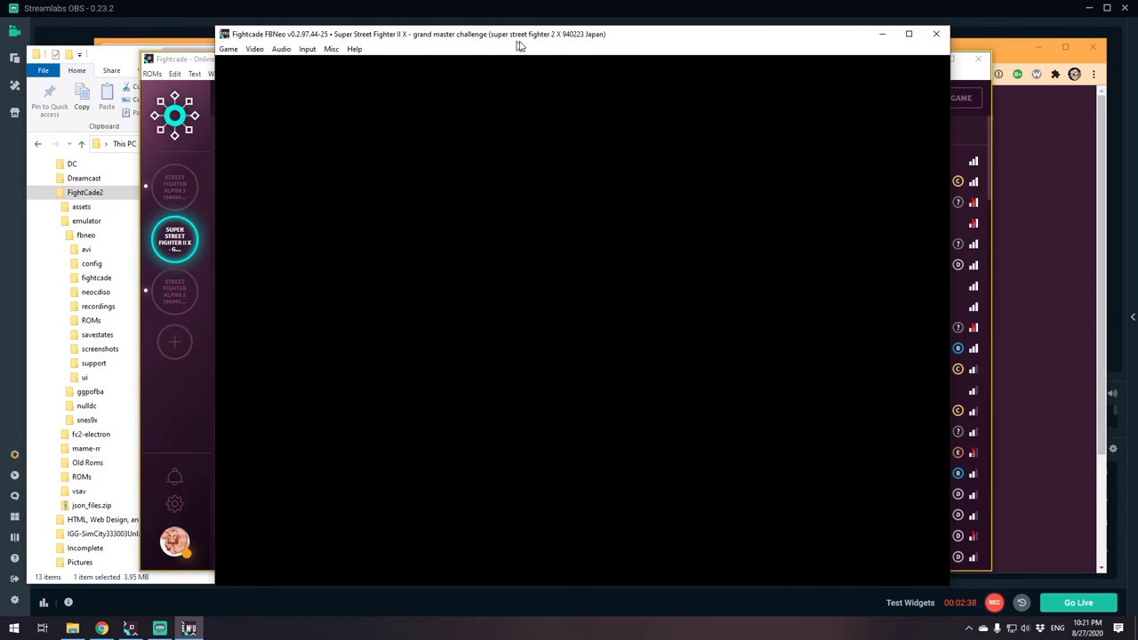
pyautogui.moveTo(519, 40); pyautogui.dragTo(474, 47)
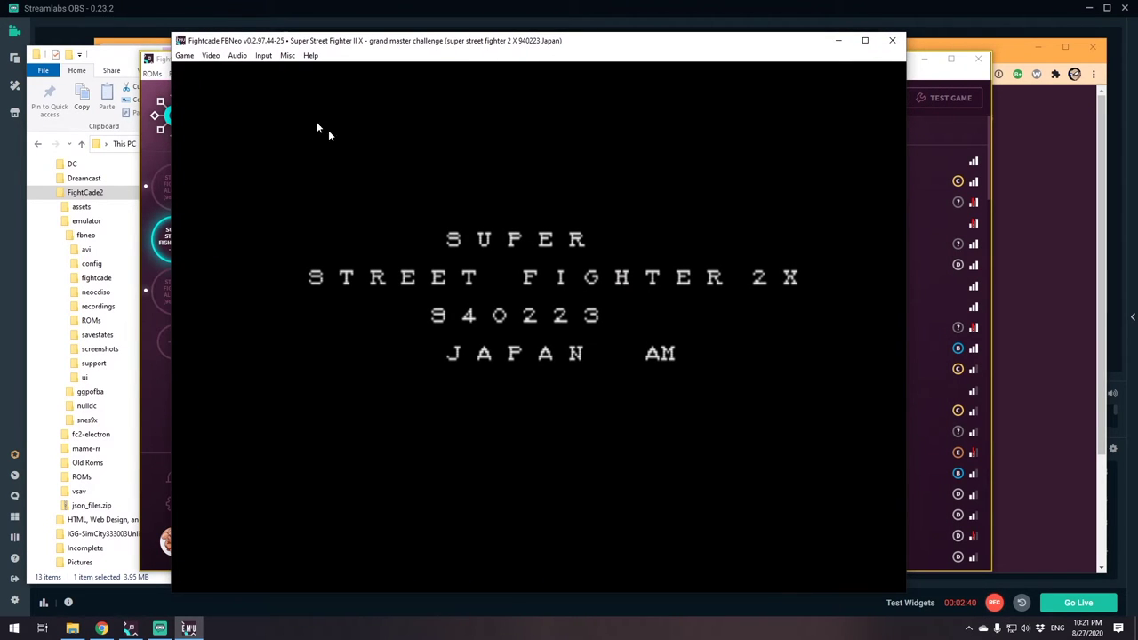
# Step: Set the emulator's video stretch to Normal stretch
pyautogui.click(212, 57)
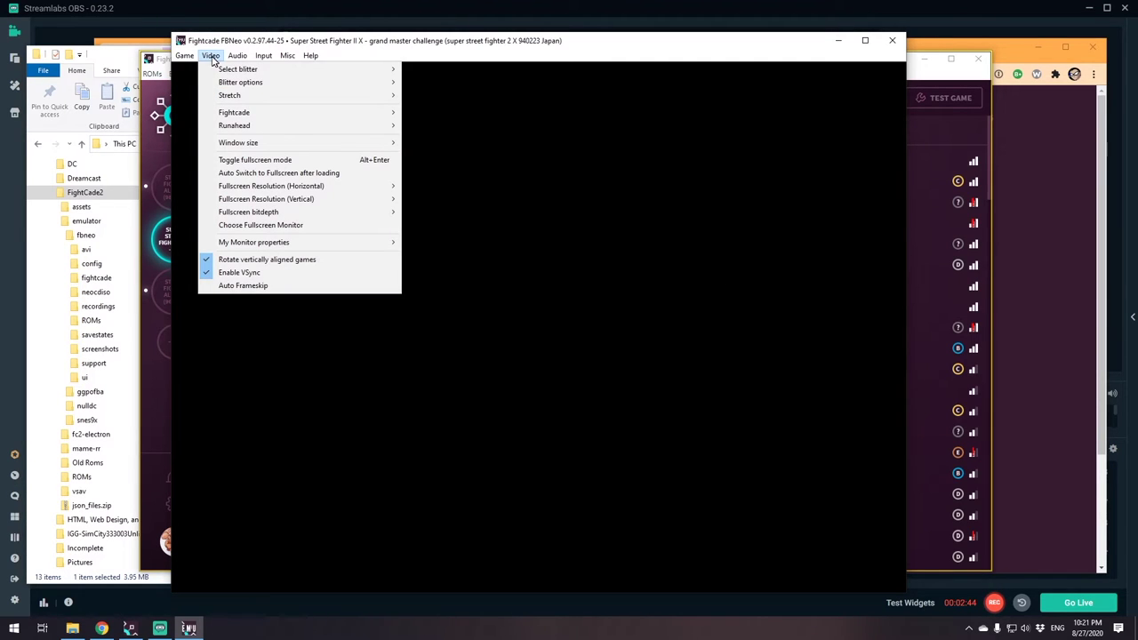
pyautogui.moveTo(236, 100)
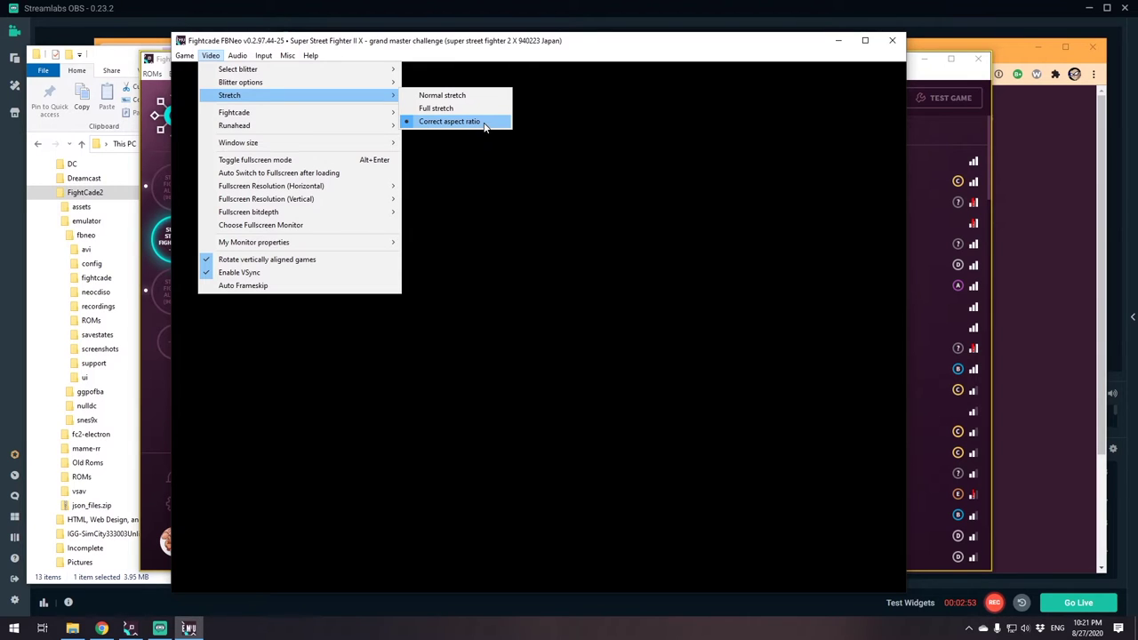
pyautogui.click(485, 97)
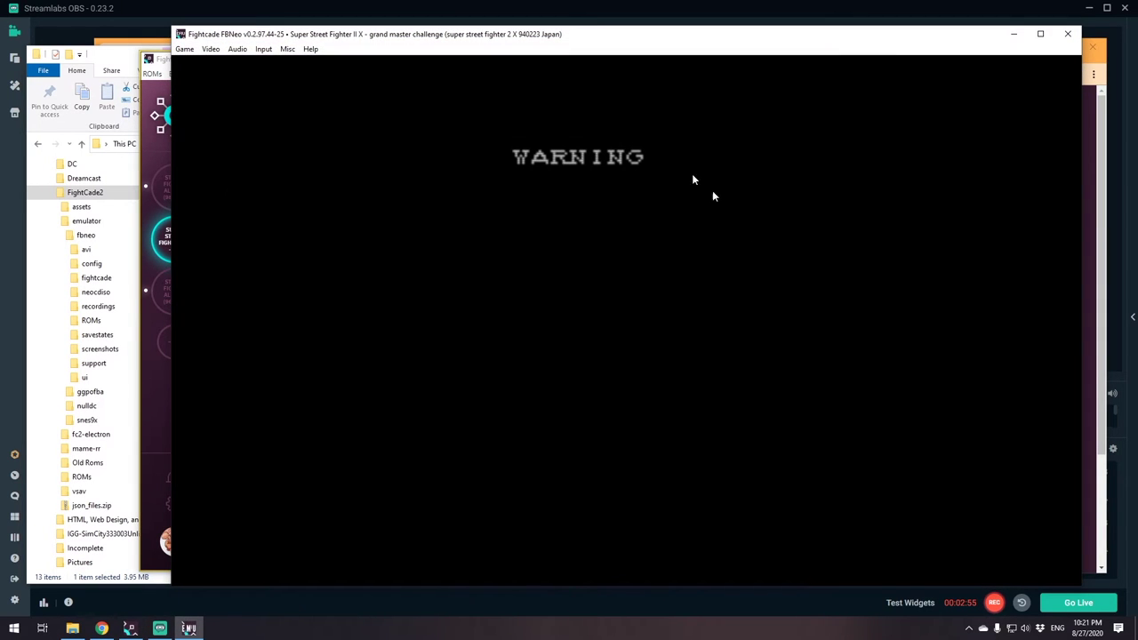
# Step: Set the emulator's video stretch to Correct aspect ratio and reposition the game window
pyautogui.click(212, 50)
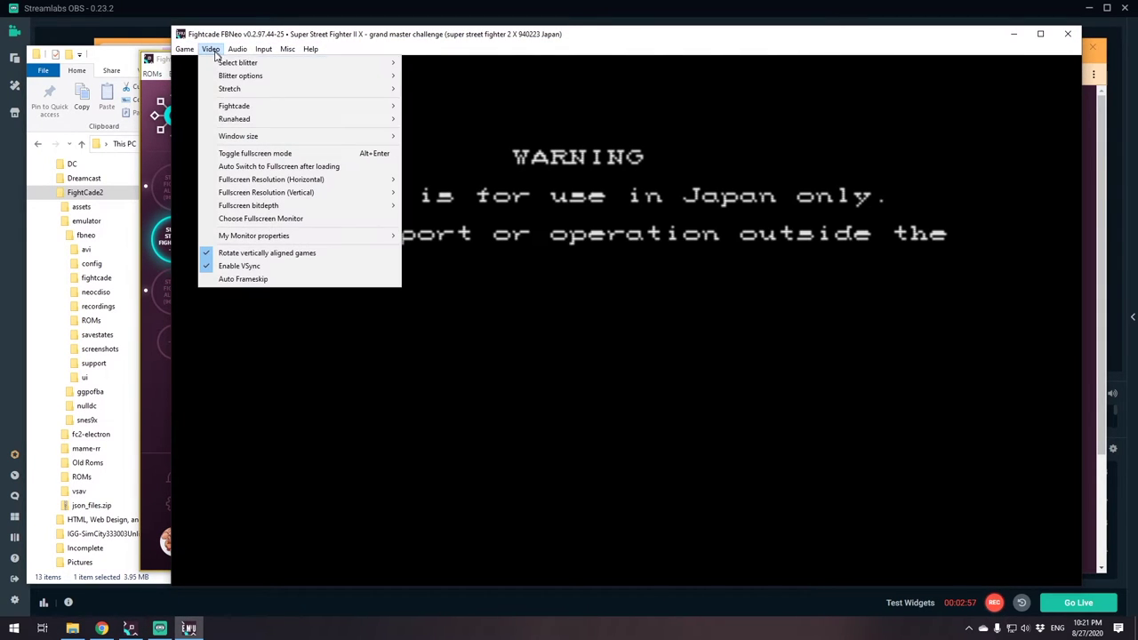
pyautogui.moveTo(392, 89)
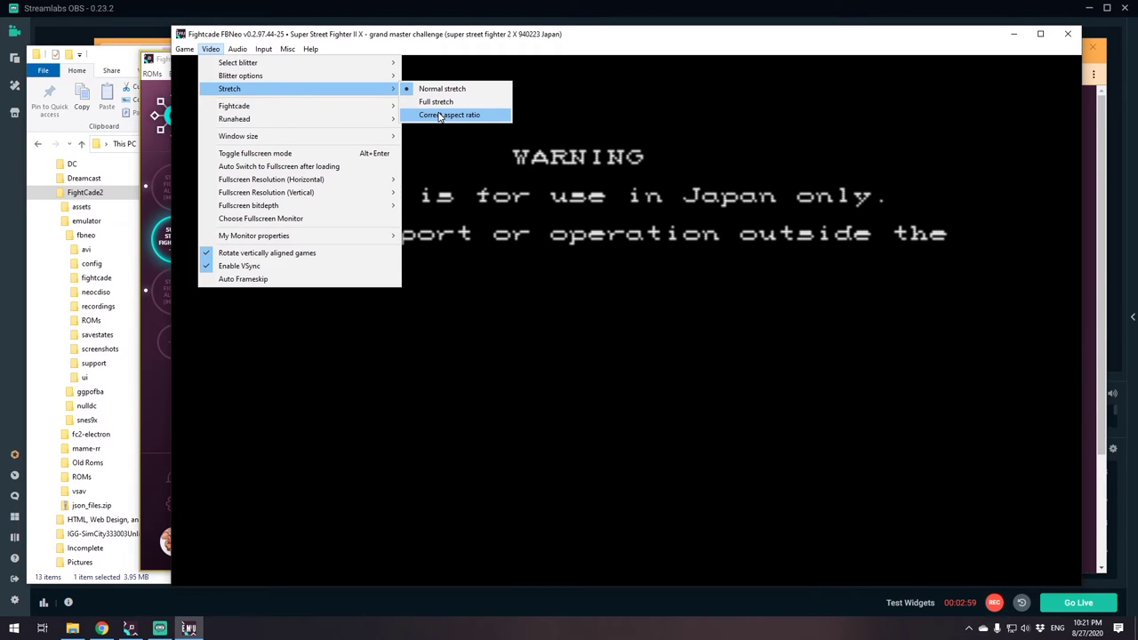
pyautogui.click(439, 116)
pyautogui.moveTo(437, 38); pyautogui.dragTo(430, 40)
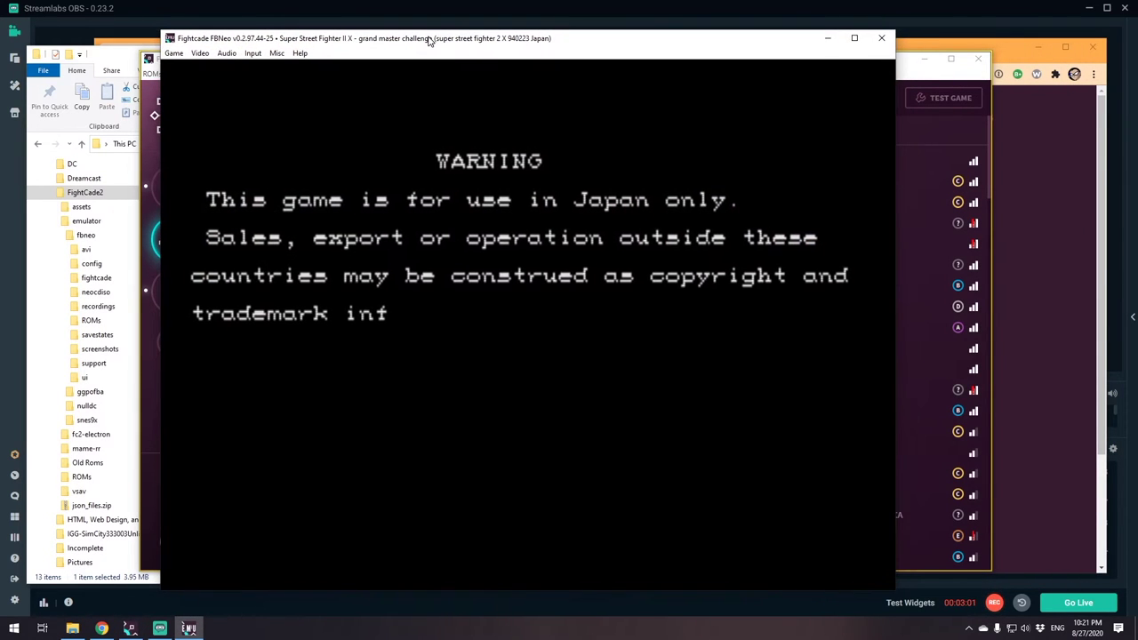
# Step: Check the selected video stretch option, and view the game in a maximized window before restoring its size
pyautogui.click(200, 52)
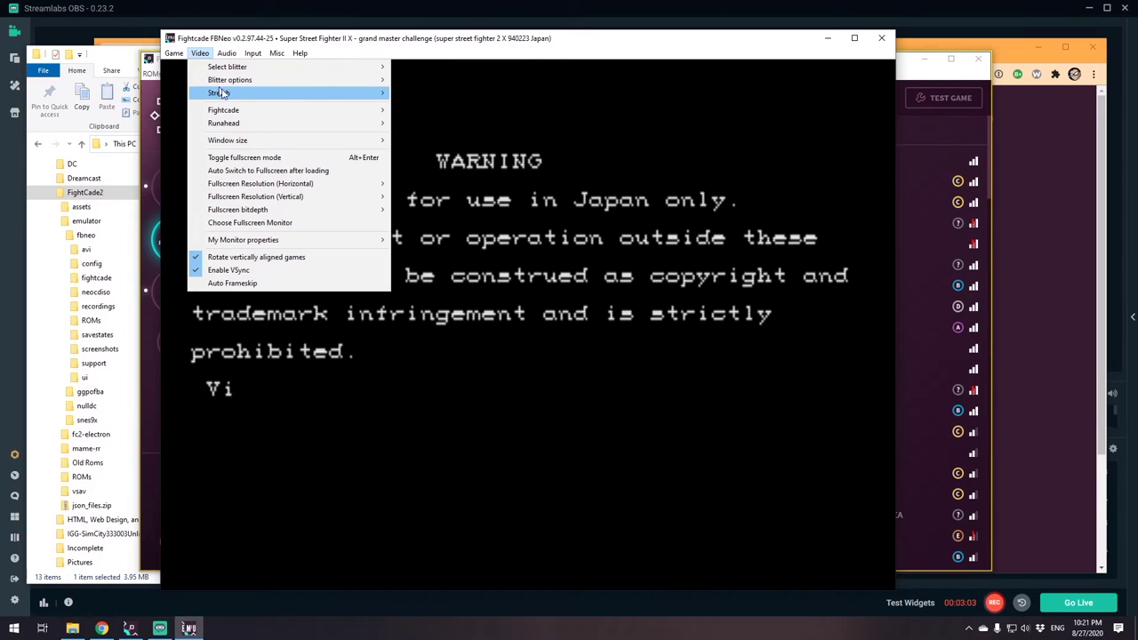
pyautogui.moveTo(360, 93)
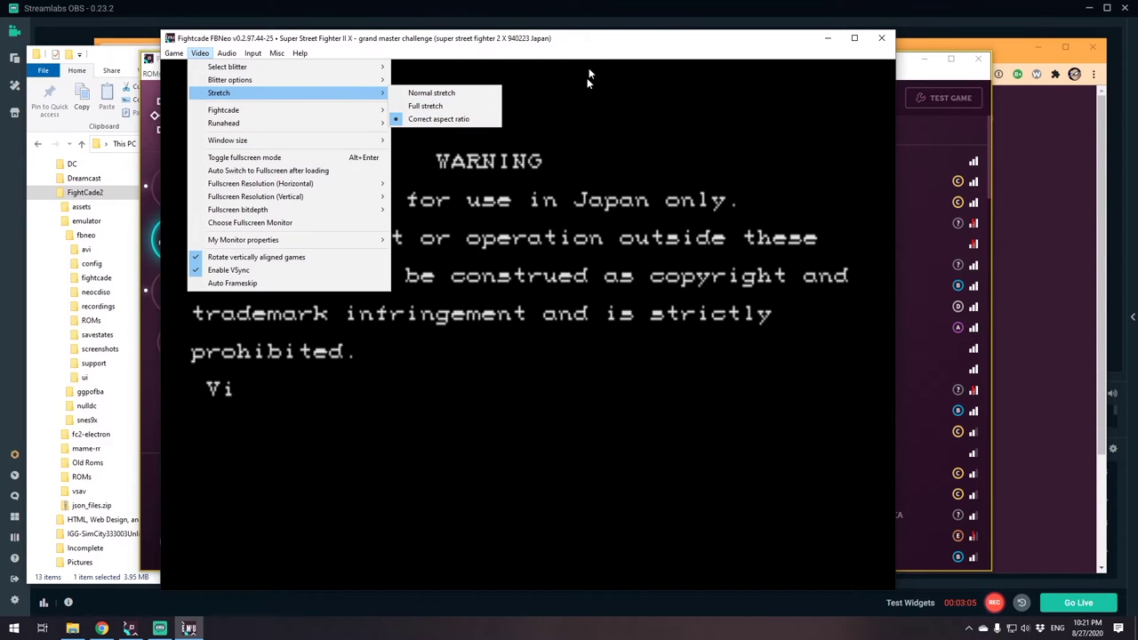
pyautogui.doubleClick(605, 45)
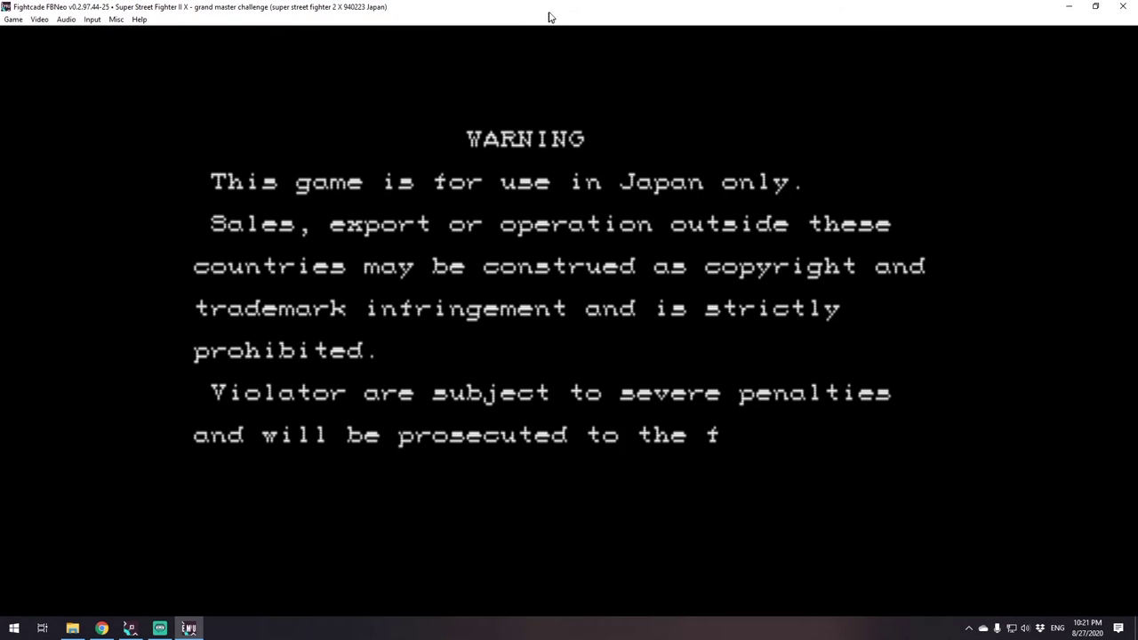
pyautogui.doubleClick(549, 15)
# Step: Look through the emulator's video options, including the fullscreen toggle and the Runahead choices, without changing them
pyautogui.click(206, 54)
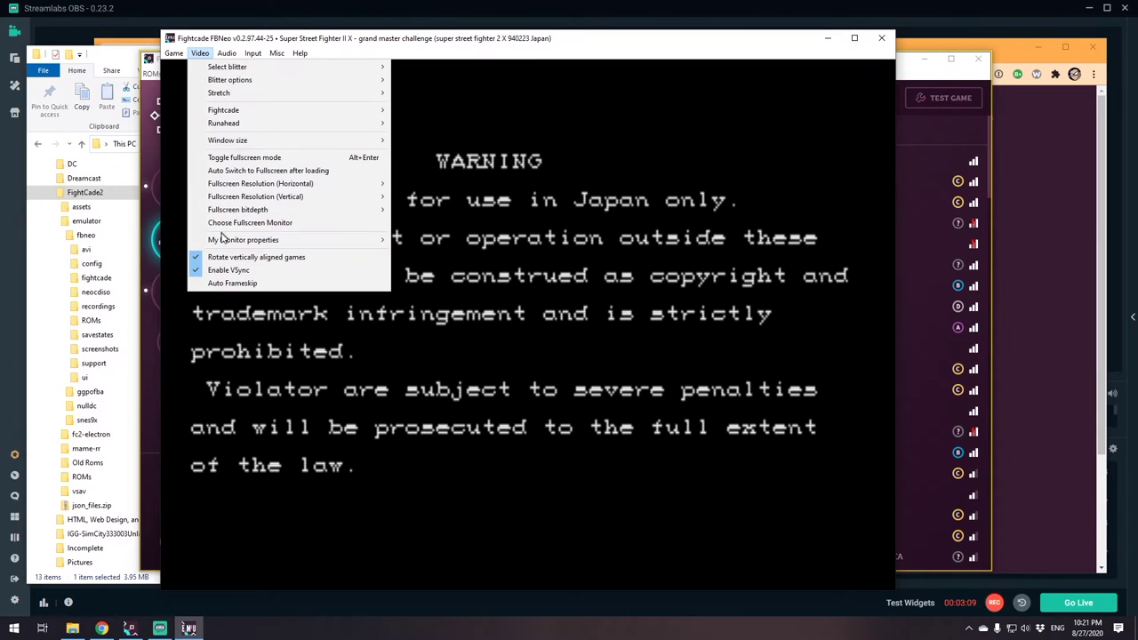
pyautogui.moveTo(256, 210)
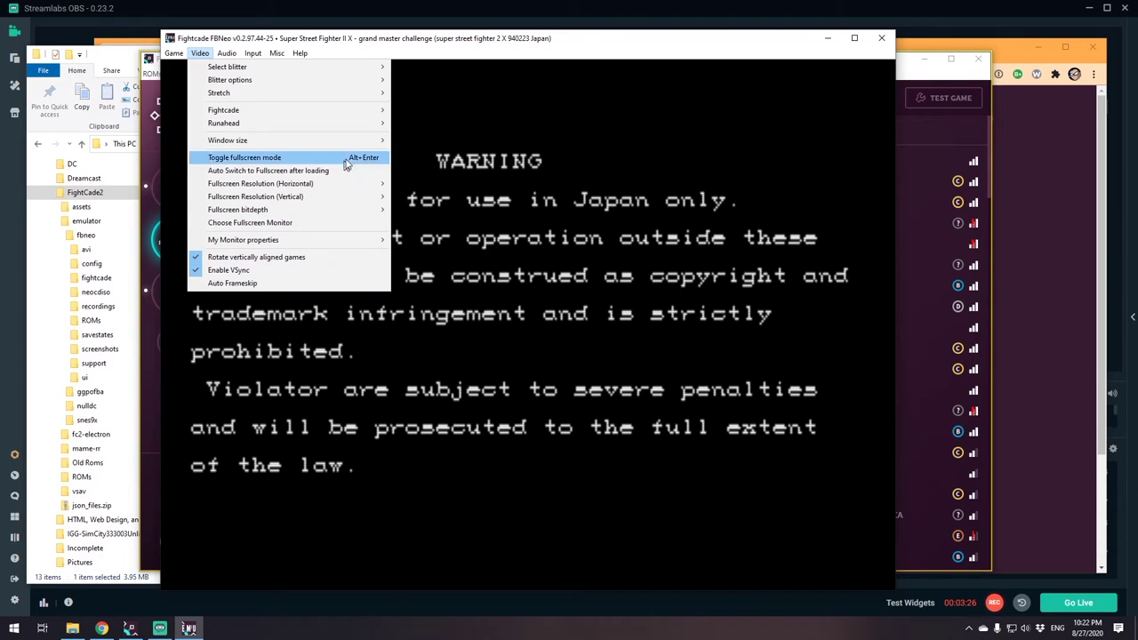
pyautogui.moveTo(343, 130)
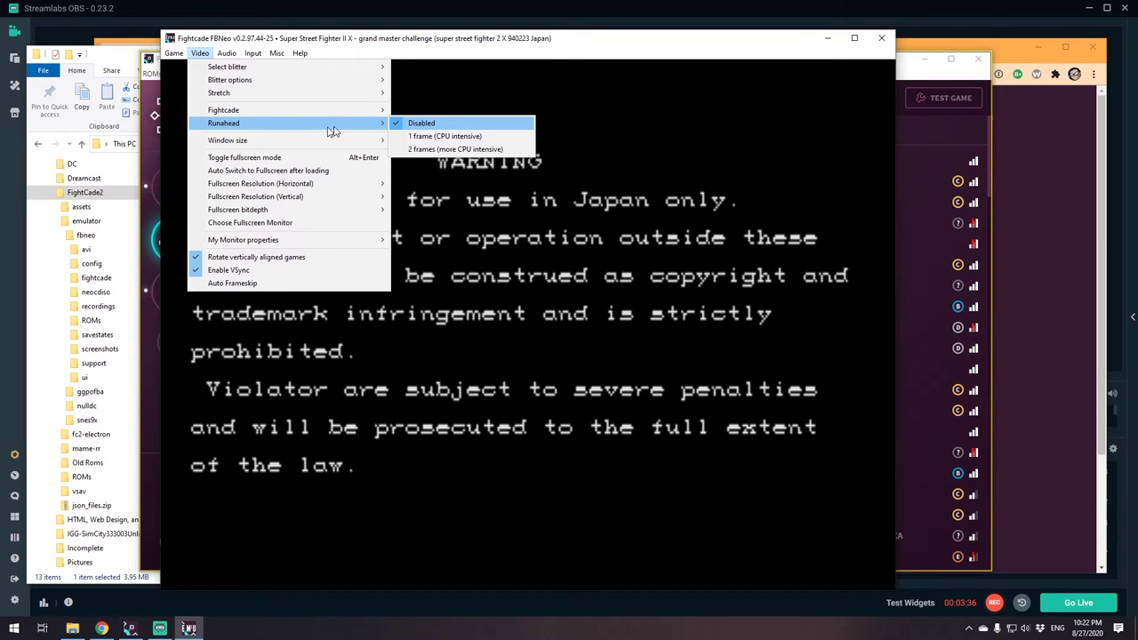
pyautogui.click(471, 101)
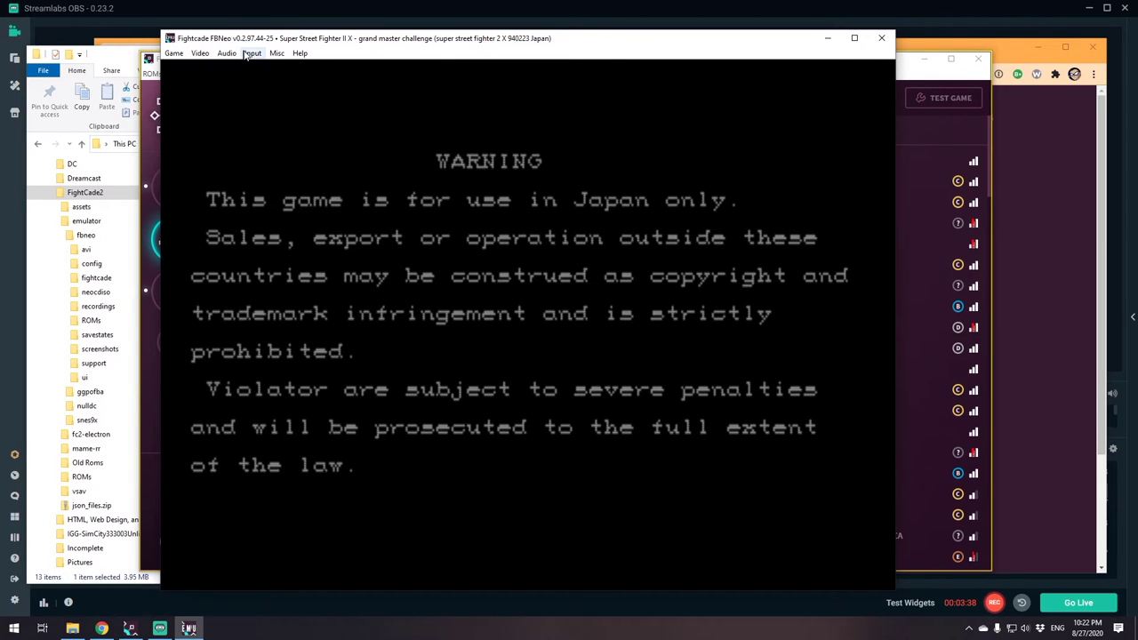
# Step: Open the game input mapping and examine the Player 1 controls for Super Street Fighter II X
pyautogui.click(252, 53)
pyautogui.click(288, 73)
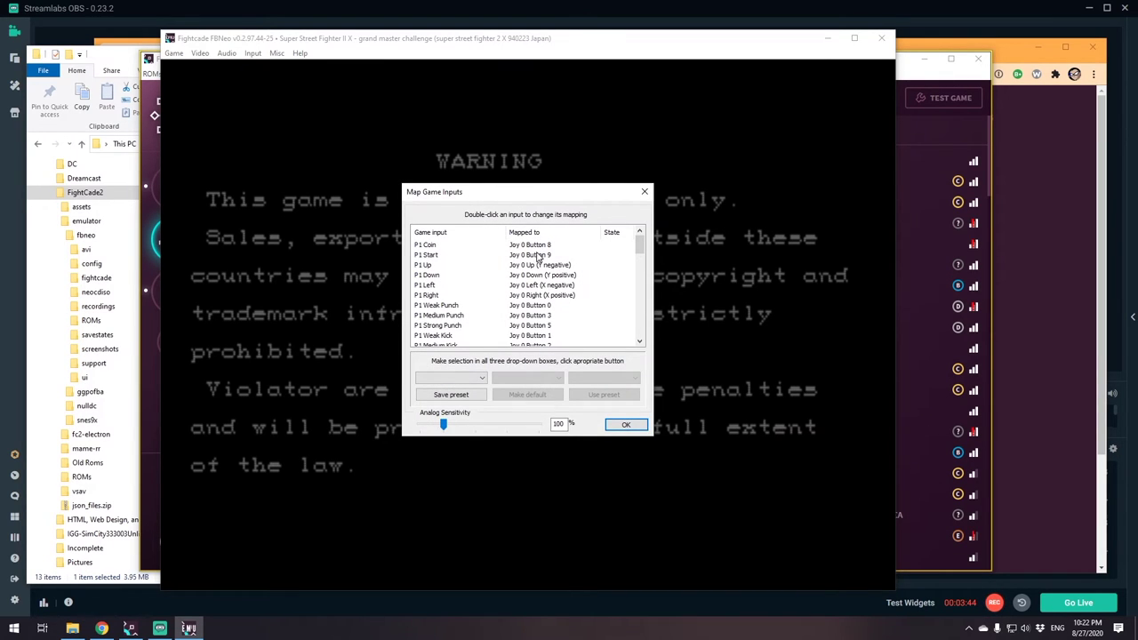
pyautogui.scroll(-3, 574, 312)
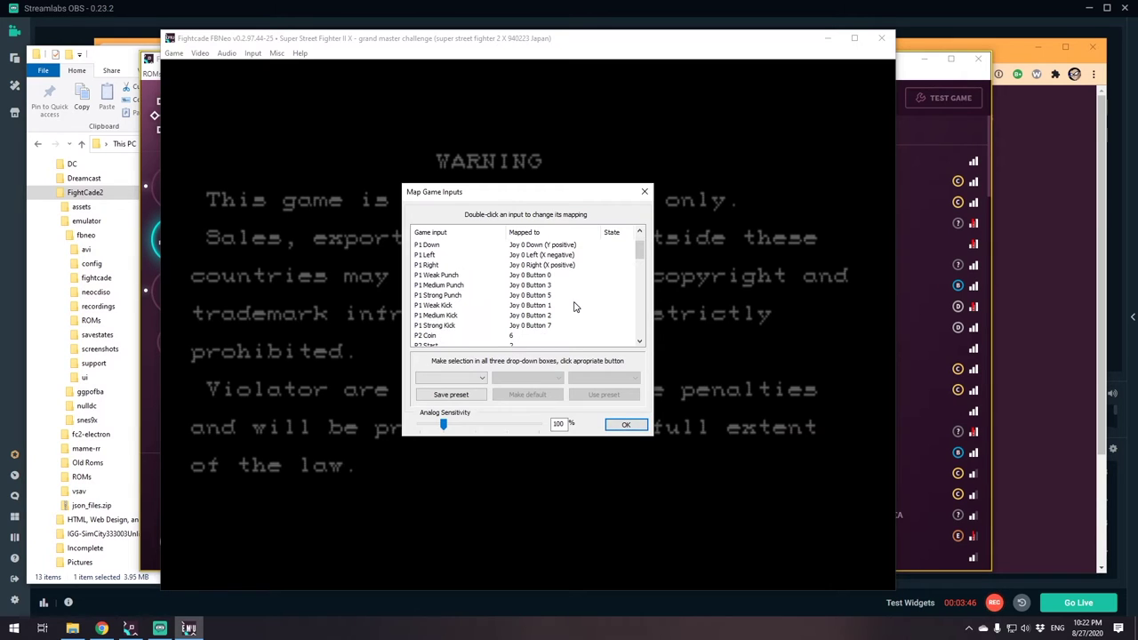
# Step: Close the input mapping, insert two credits, play a Player 1 match to test the controls, and exit the emulator
pyautogui.click(626, 425)
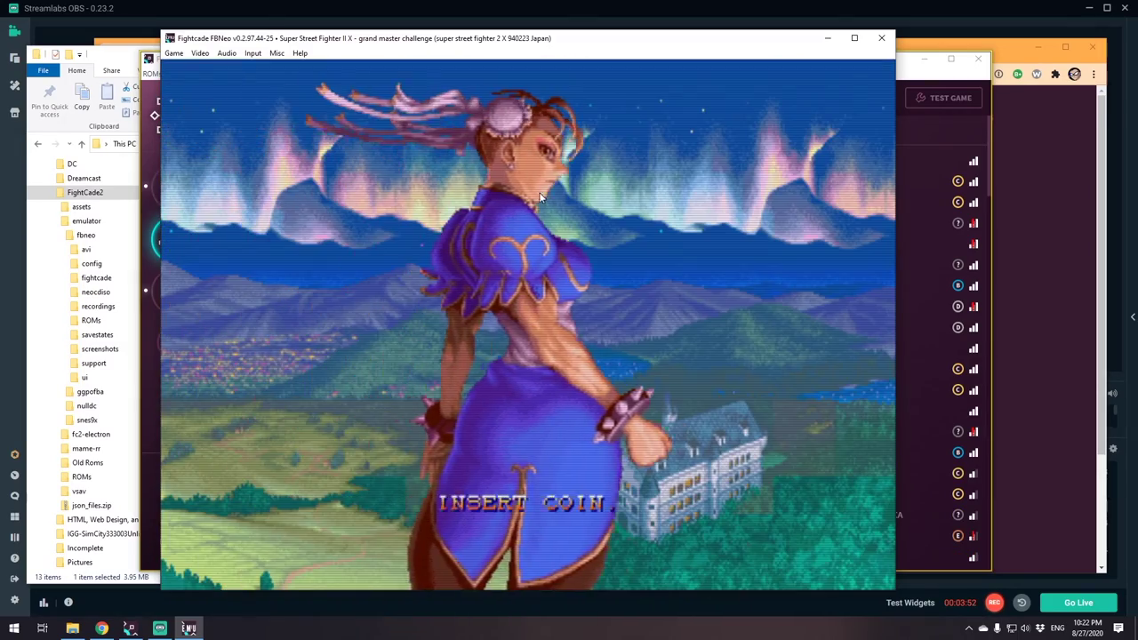
pyautogui.press('5')
pyautogui.press('5')
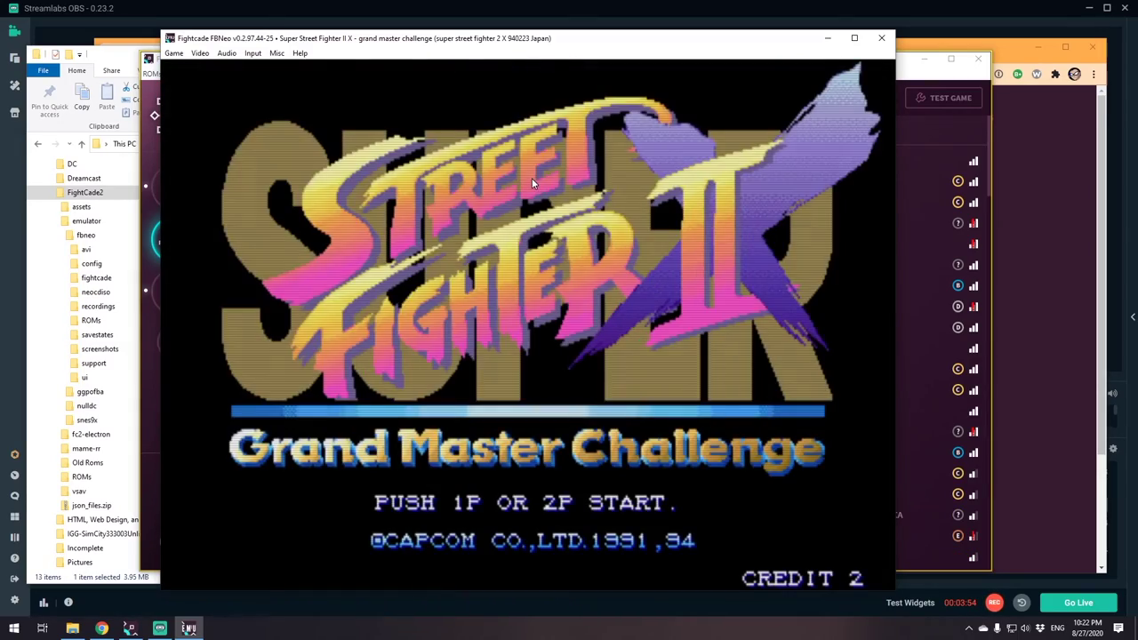
pyautogui.press('1')
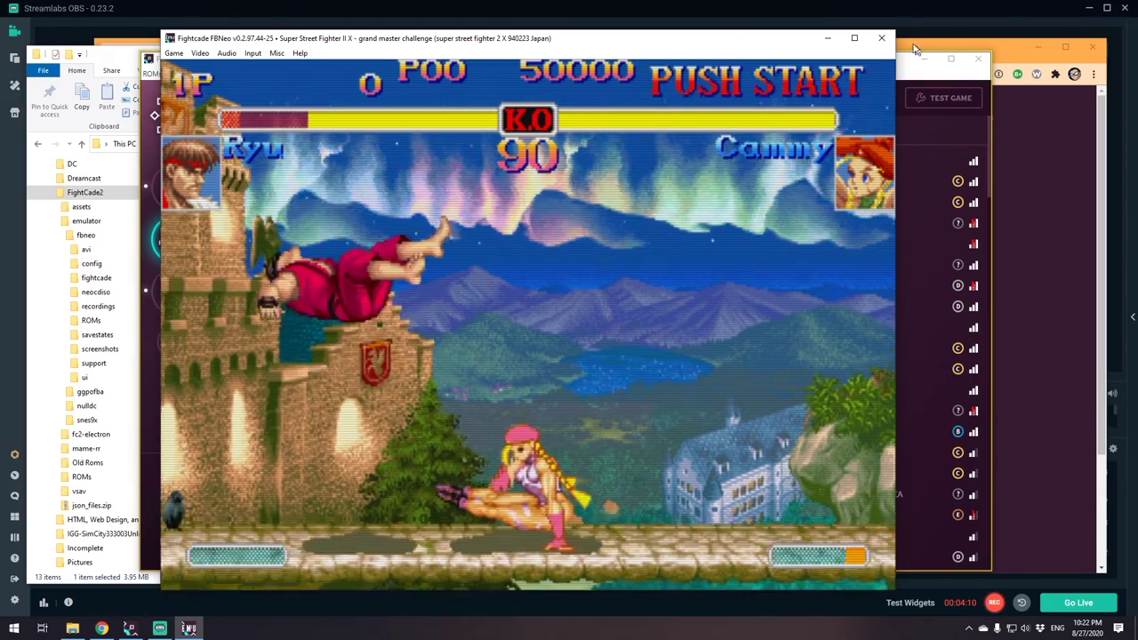
pyautogui.hotkey('alt', 'F4')
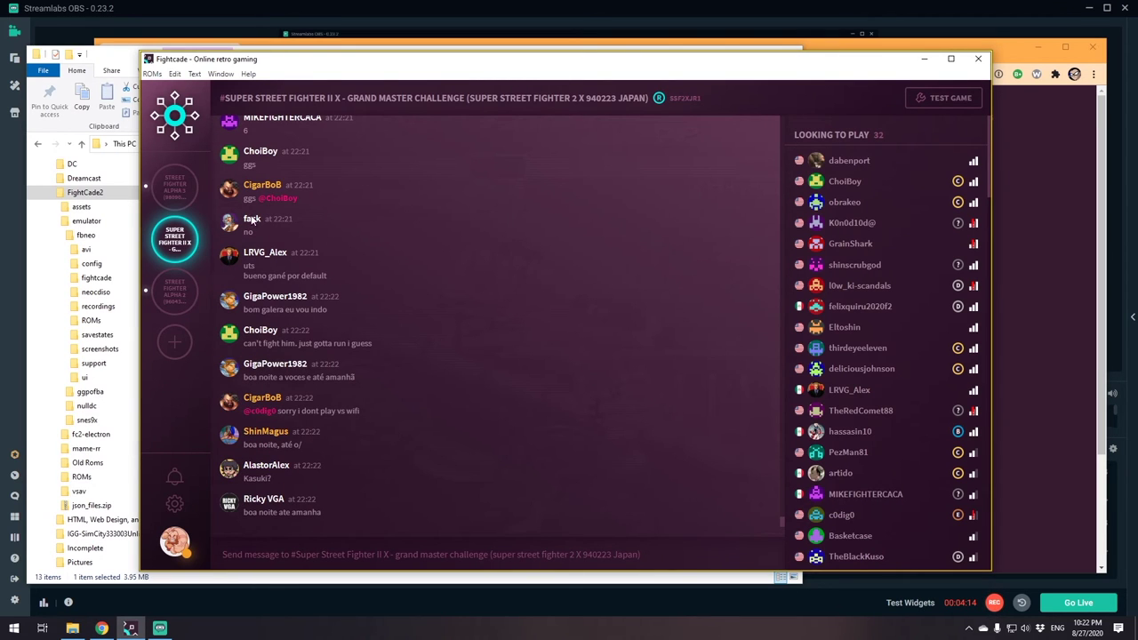
# Step: Launch a test game from the Street Fighter Alpha 3 room, check its game input mapping, and close the emulator
pyautogui.click(169, 194)
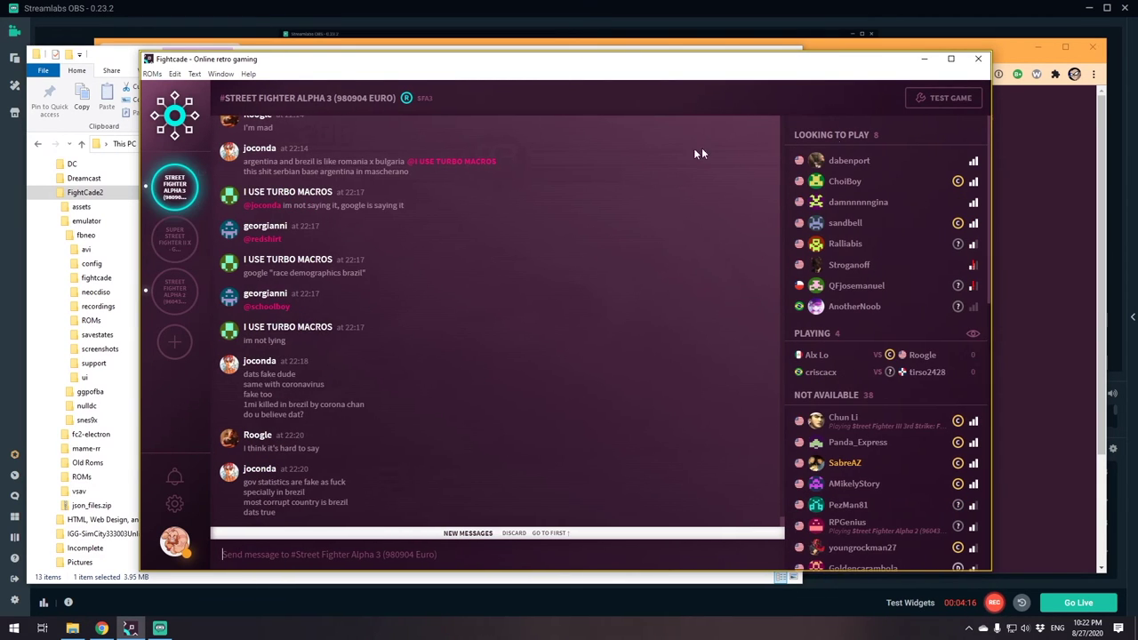
pyautogui.click(967, 101)
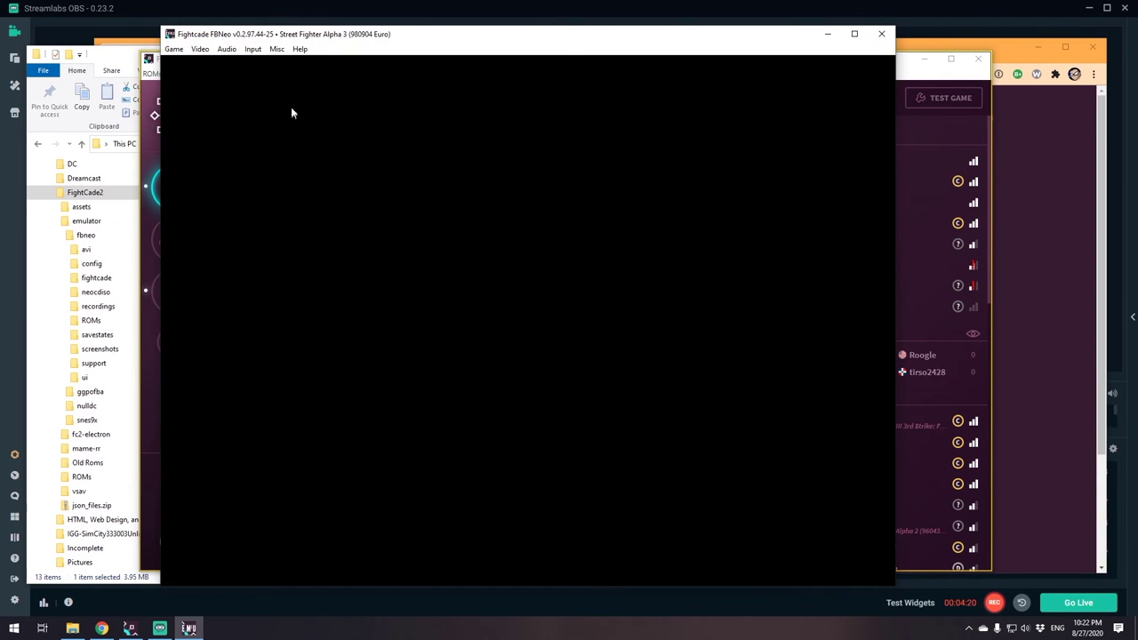
pyautogui.click(252, 49)
pyautogui.click(284, 66)
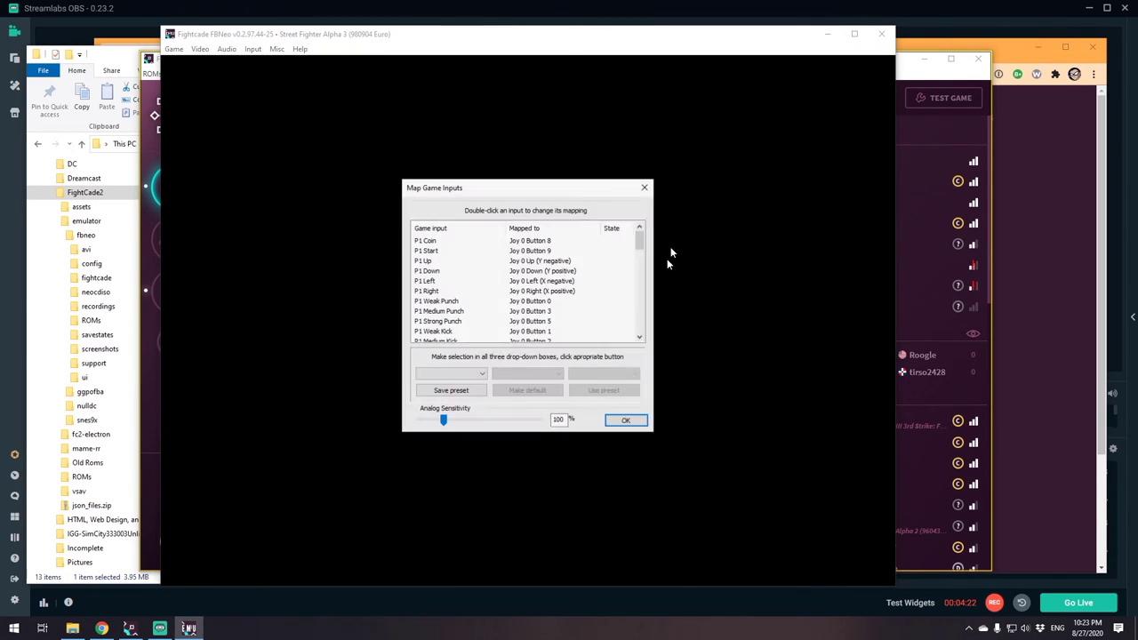
pyautogui.click(648, 189)
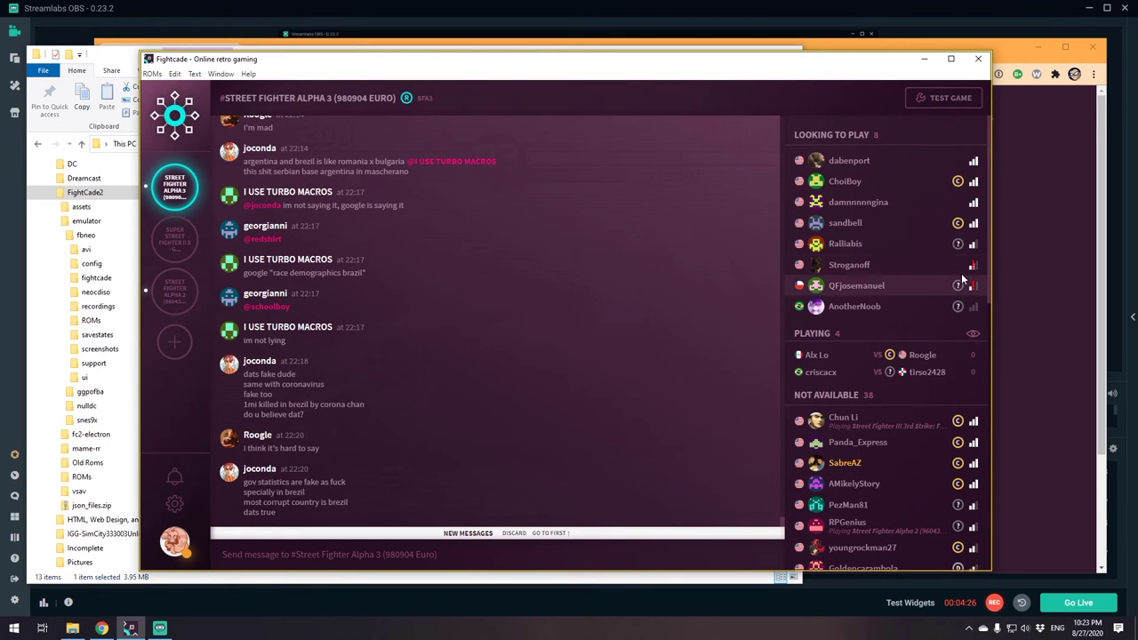
# Step: Reposition the Fightcade window and examine the connection quality bars beside the players in the Street Fighter Alpha 3 room
pyautogui.moveTo(836, 65); pyautogui.dragTo(760, 66)
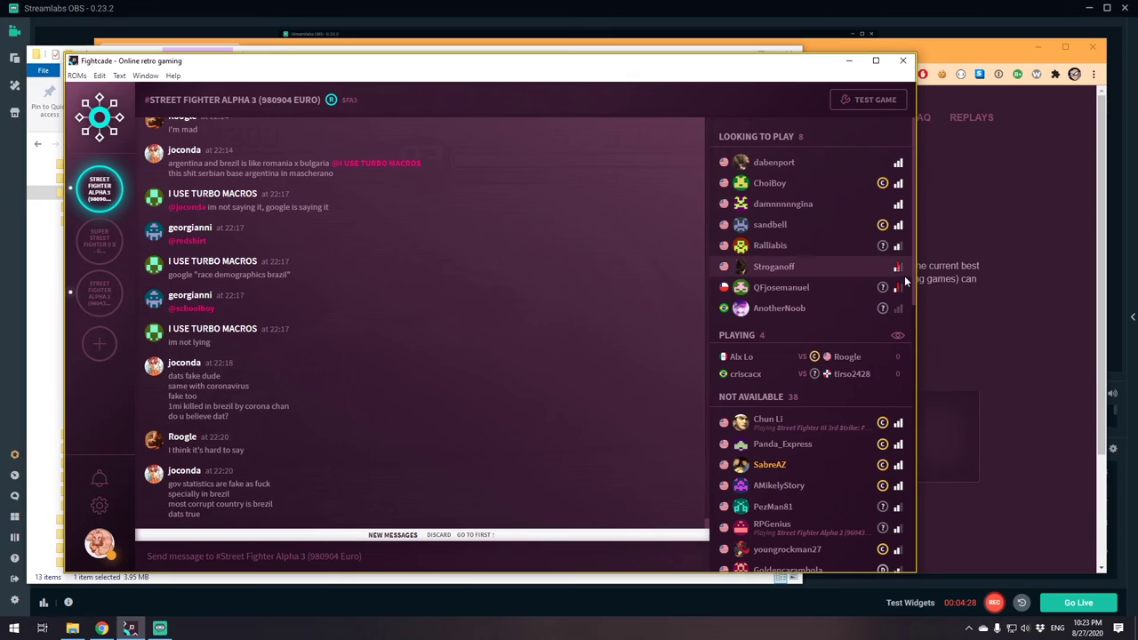
pyautogui.moveTo(900, 274)
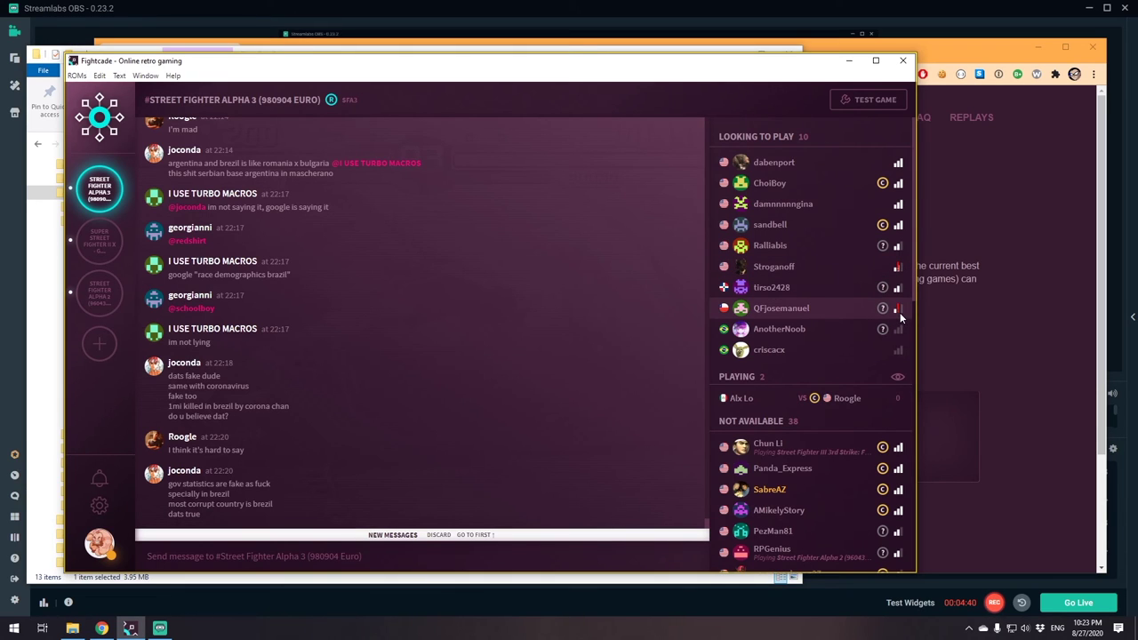
pyautogui.moveTo(900, 310)
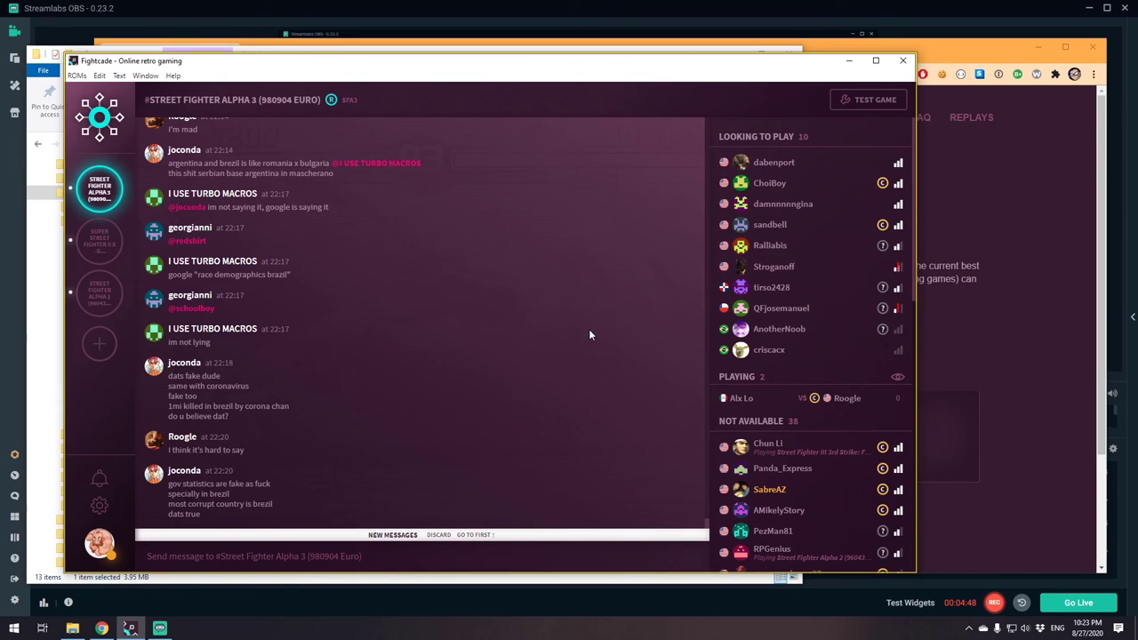
pyautogui.moveTo(899, 165)
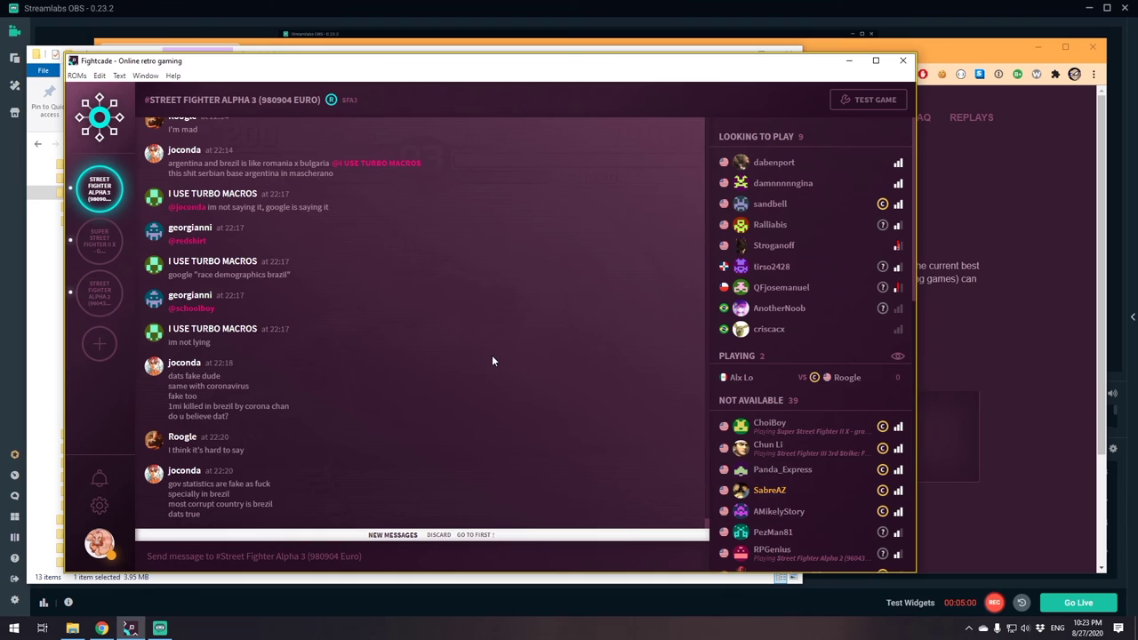
# Step: Discard the new messages marker, switch to the Super Street Fighter II X room, and reposition the Fightcade window
pyautogui.click(438, 536)
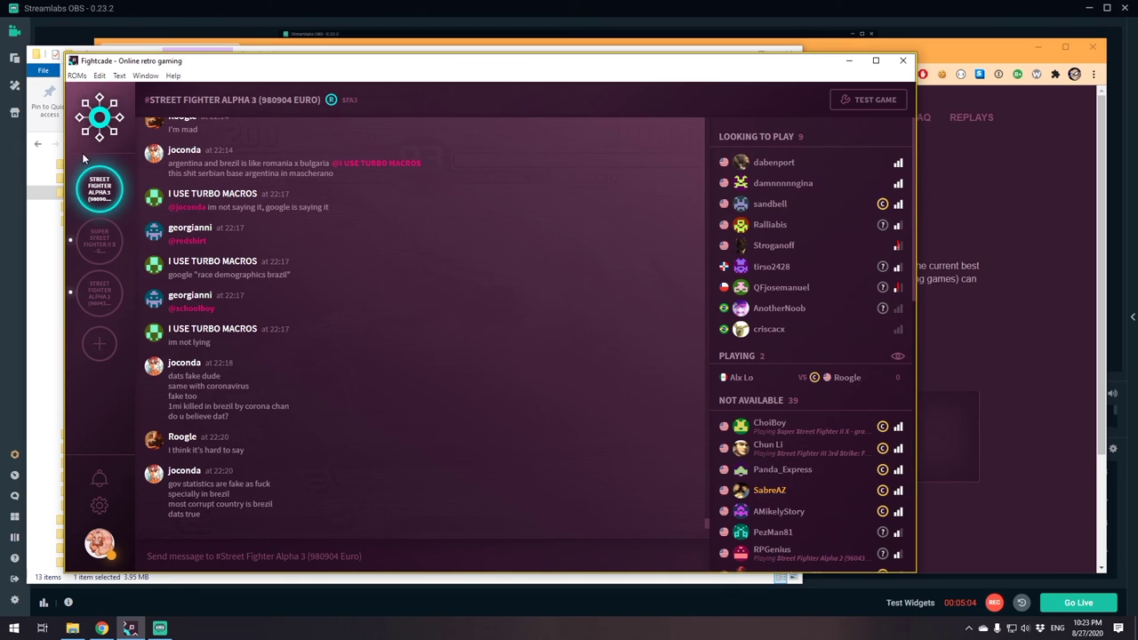
pyautogui.click(102, 245)
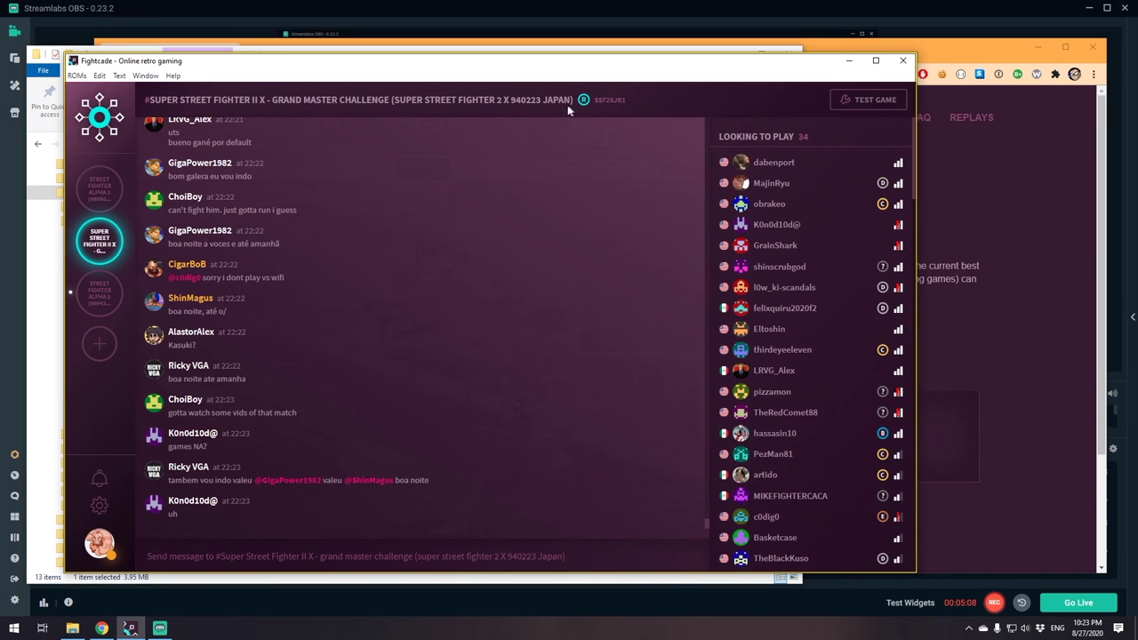
pyautogui.moveTo(582, 66); pyautogui.dragTo(634, 71)
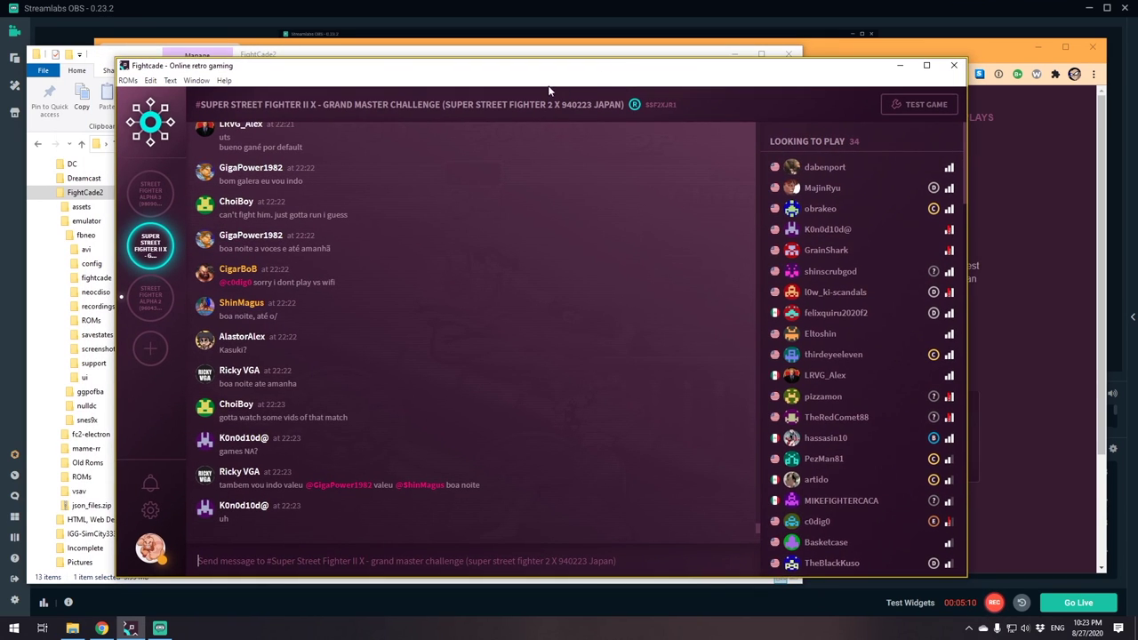
pyautogui.moveTo(589, 75); pyautogui.dragTo(562, 80)
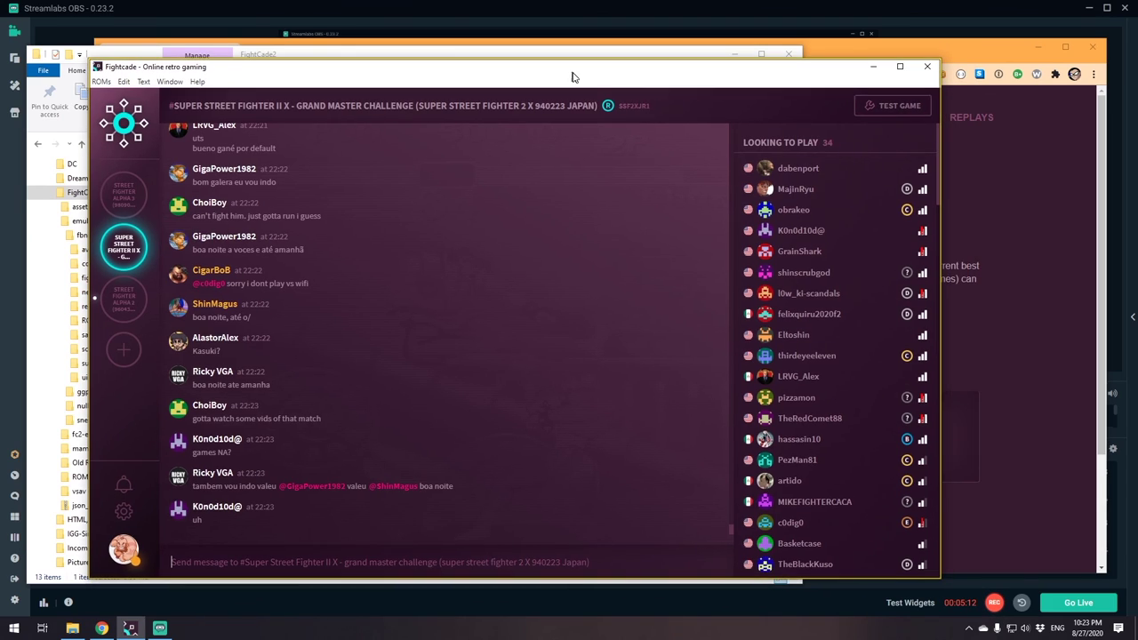